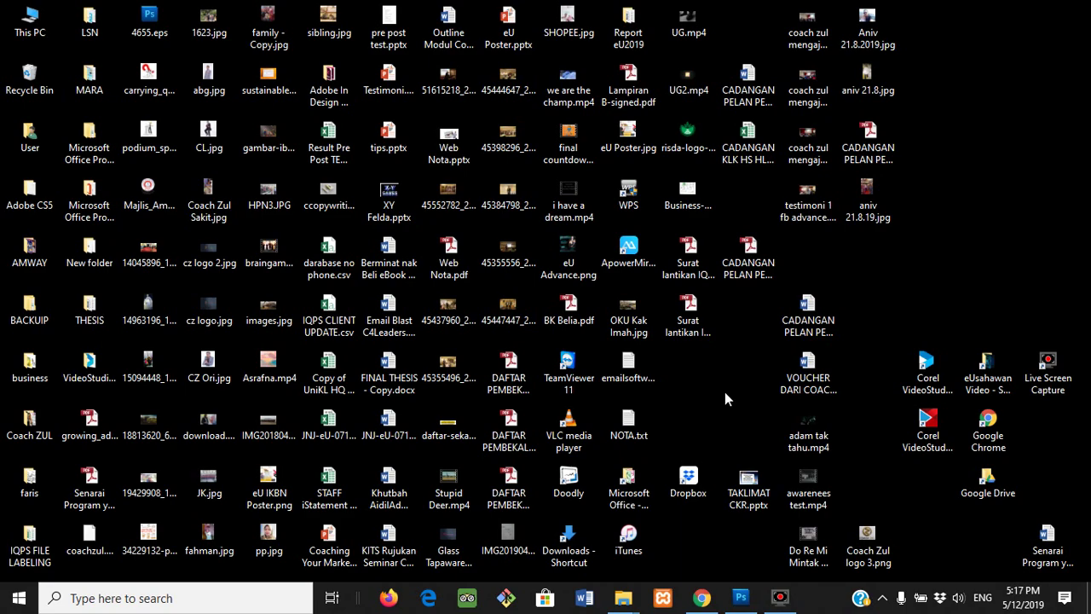
- Launch Google Chrome from the taskbar to bring up the Gmail inbox
{"action": "left_click", "coordinate": [704, 598]}
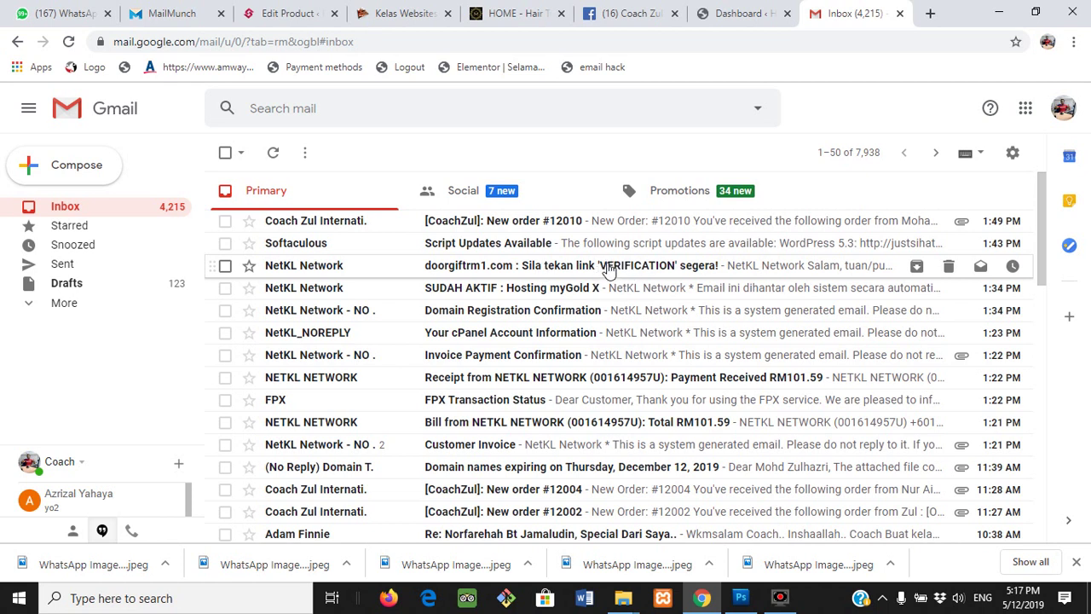
{"action": "left_click", "coordinate": [607, 265]}
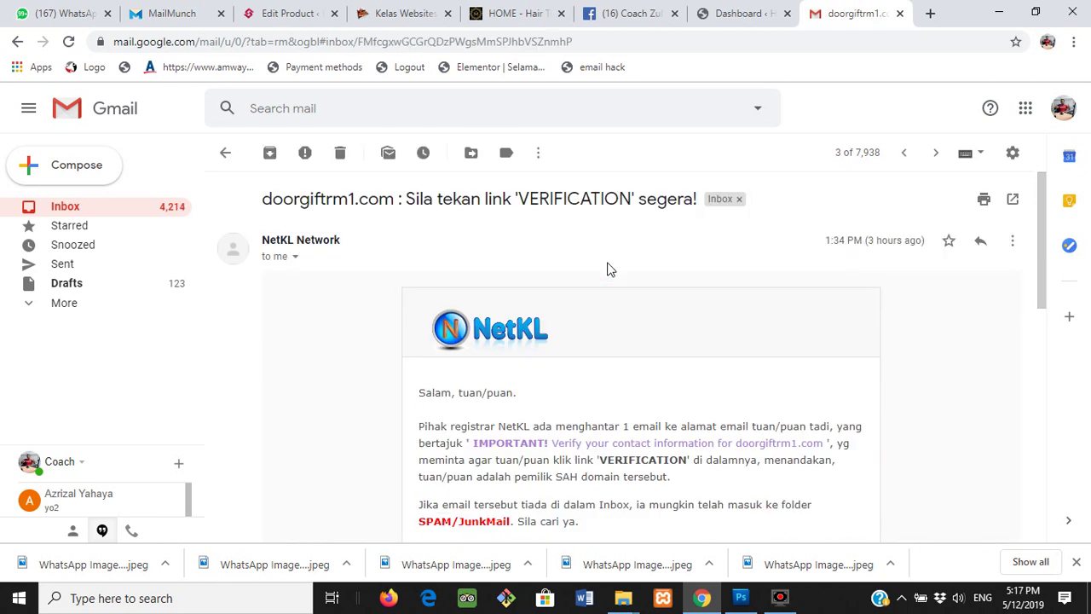
{"action": "scroll", "coordinate": [614, 284], "scroll_direction": "down", "scroll_amount": 4}
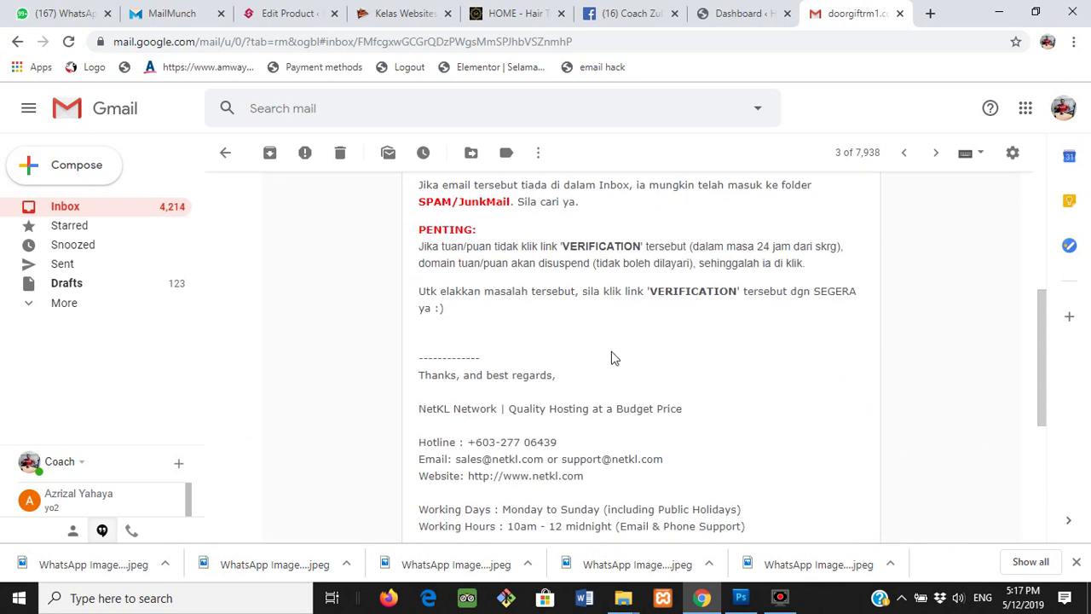
{"action": "left_click", "coordinate": [64, 205]}
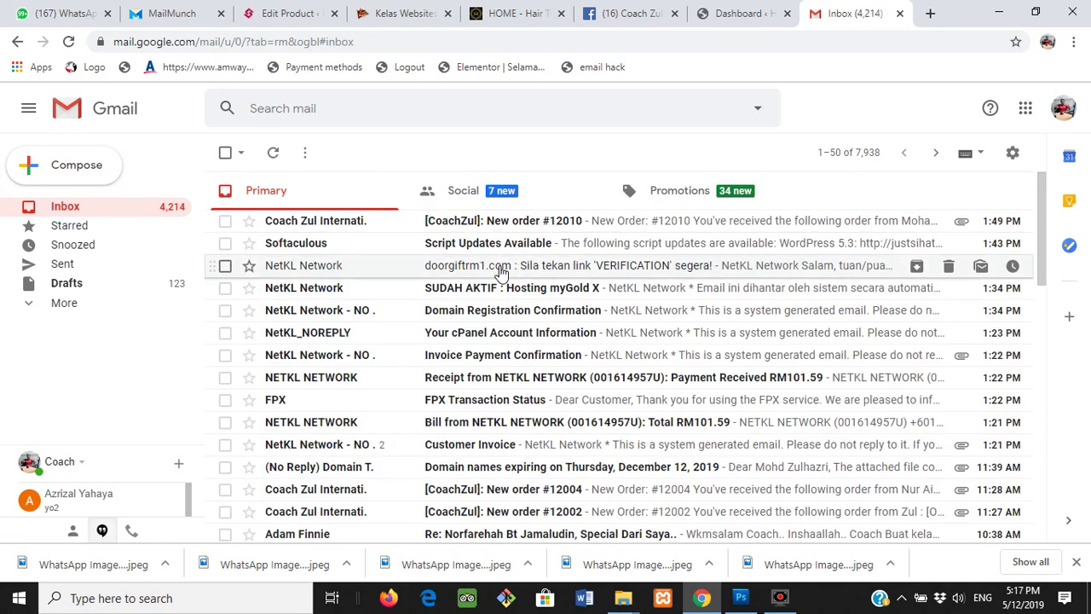
- Open the 'Your cPanel Account Information' email and scroll to its cPanel login details
{"action": "left_click", "coordinate": [506, 339]}
{"action": "scroll", "coordinate": [538, 339], "scroll_direction": "down", "scroll_amount": 2}
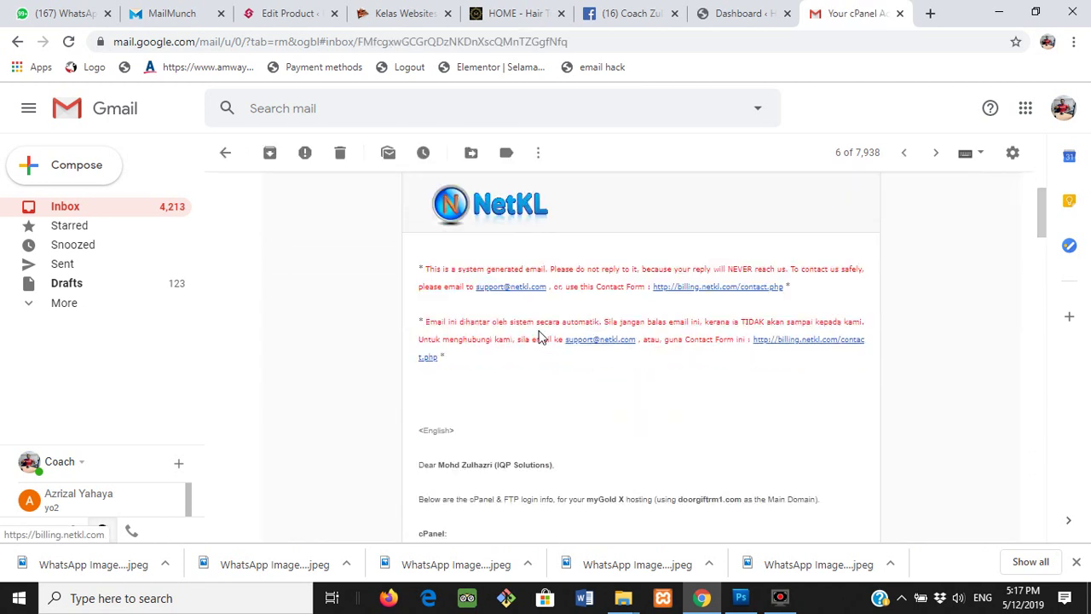
{"action": "scroll", "coordinate": [538, 335], "scroll_direction": "down", "scroll_amount": 3}
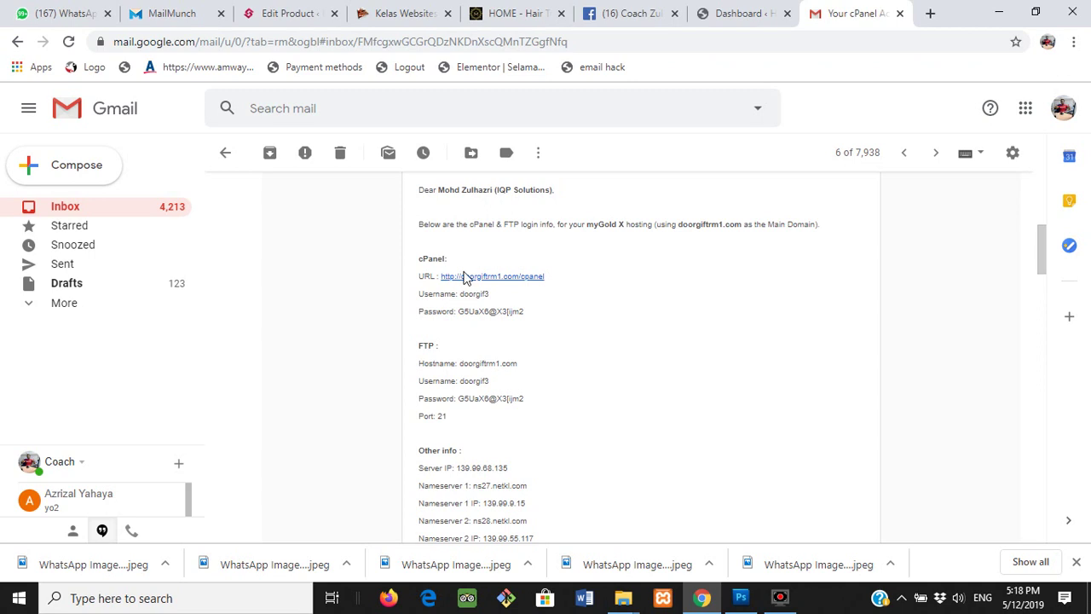
- Open the doorgiftrm1.com/cpanel login page in a new tab, select the emailed username, and focus the Username field
{"action": "left_click", "coordinate": [478, 276]}
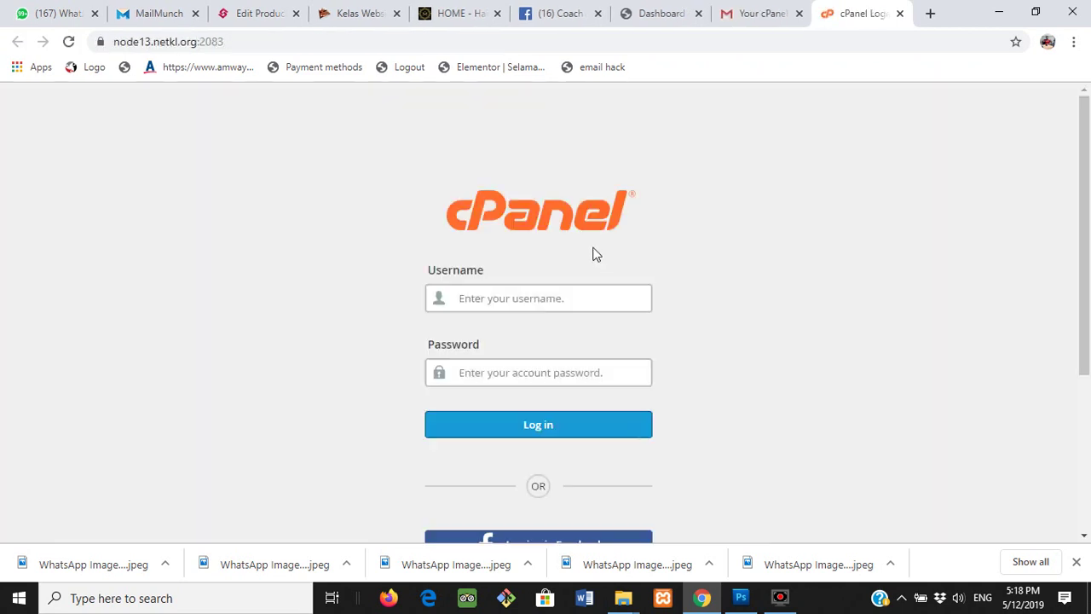
{"action": "left_click", "coordinate": [763, 14]}
{"action": "double_click", "coordinate": [484, 293]}
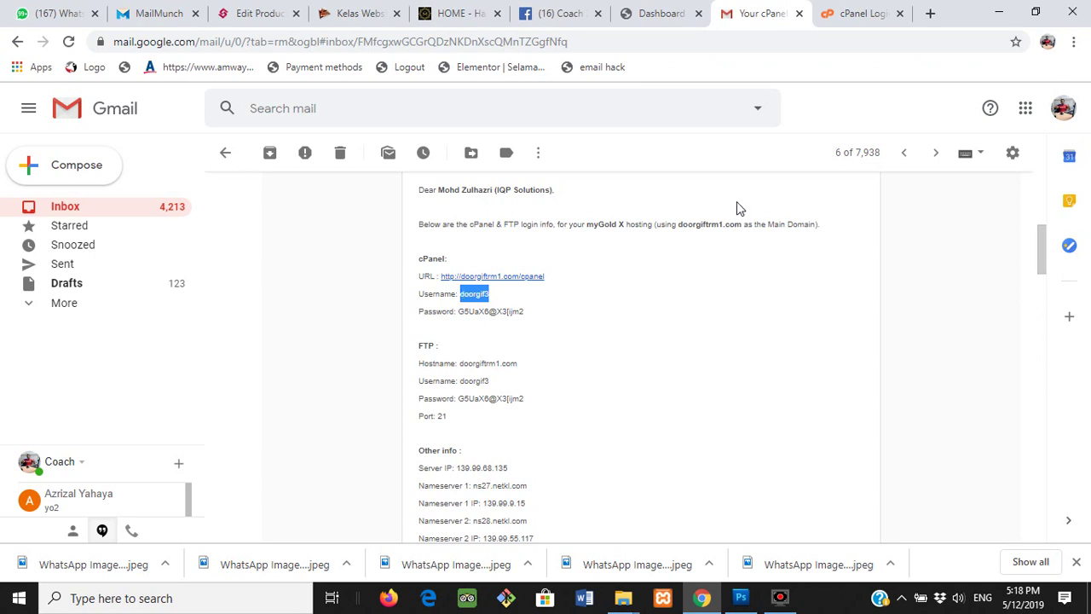
{"action": "left_click", "coordinate": [862, 13]}
{"action": "left_click", "coordinate": [543, 306]}
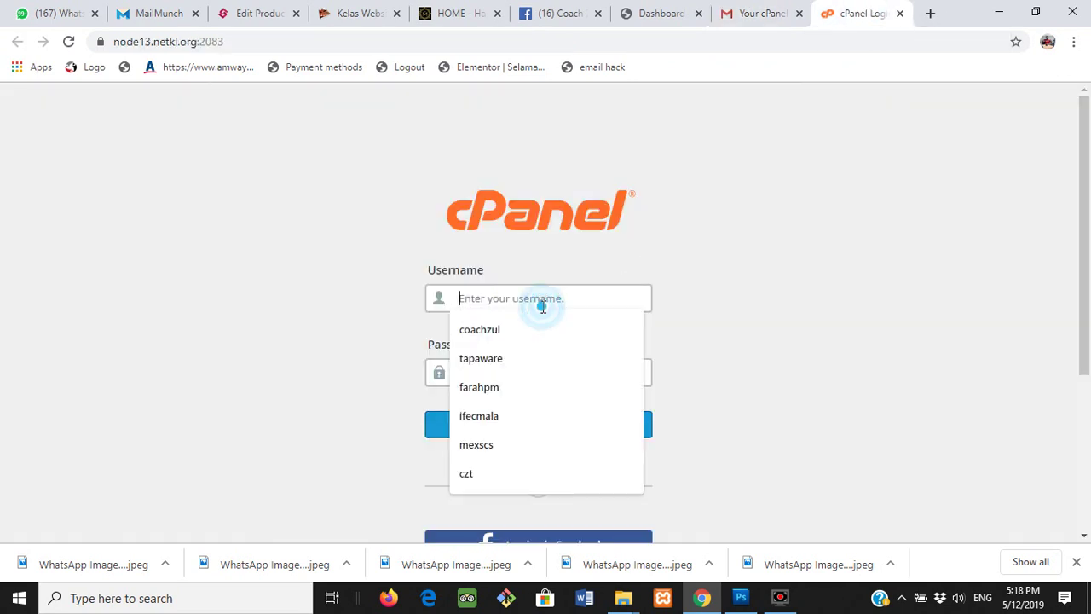
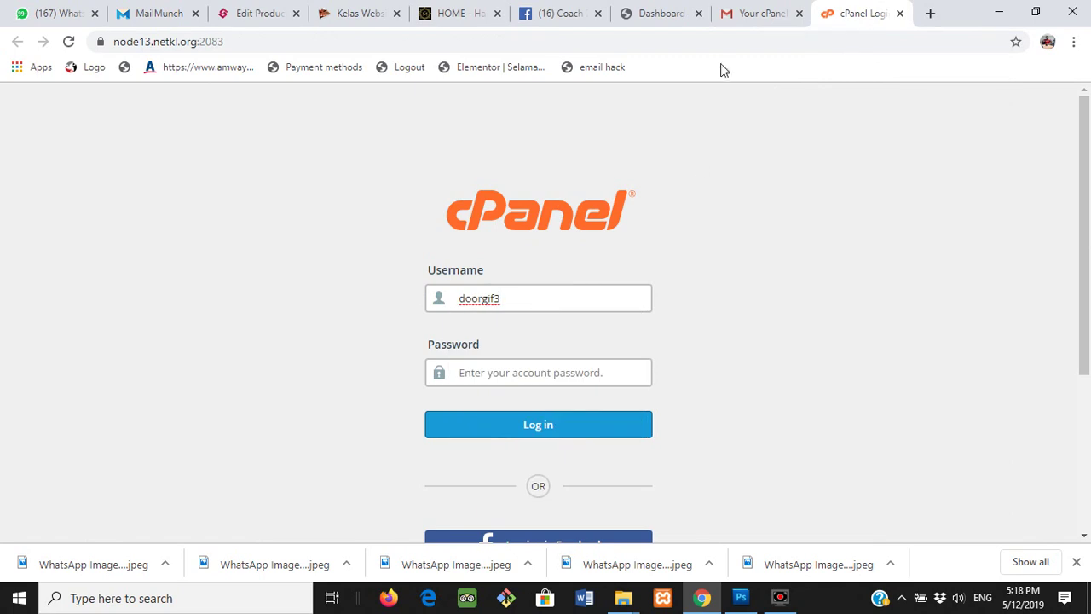
- Copy the cPanel password from the welcome e-mail, paste it into the login form, and sign in
{"action": "left_click", "coordinate": [735, 13]}
{"action": "left_click_drag", "start_coordinate": [524, 311], "coordinate": [458, 312]}
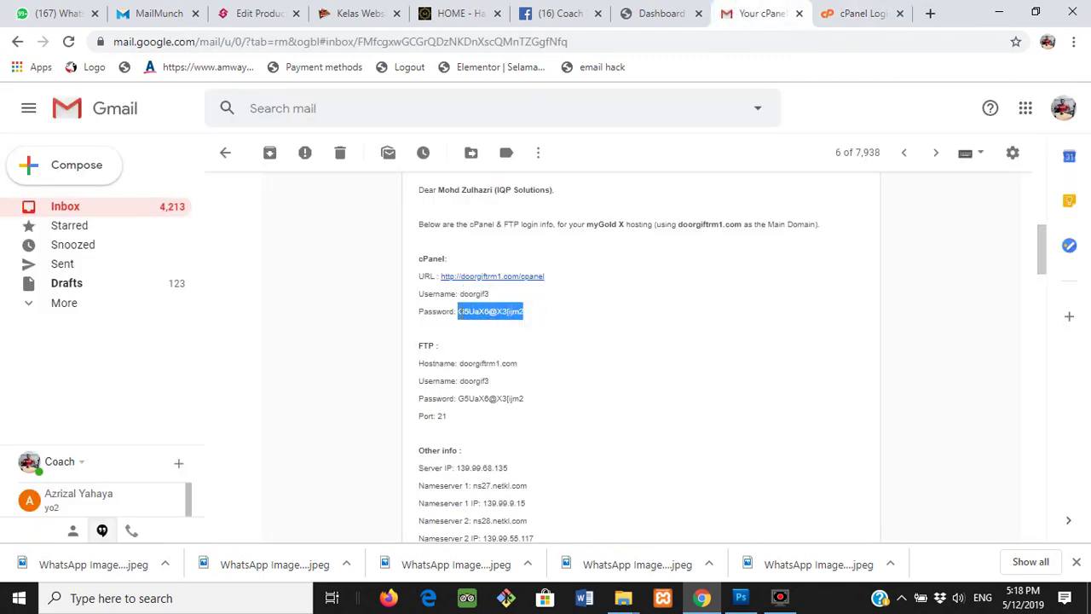
{"action": "left_click", "coordinate": [850, 16]}
{"action": "left_click", "coordinate": [523, 373]}
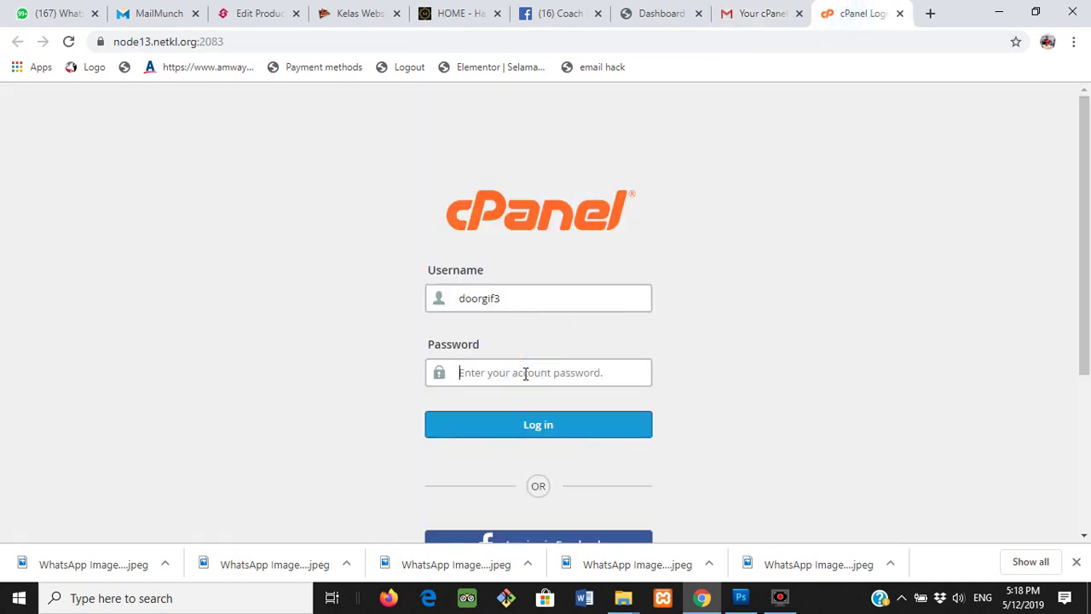
{"action": "key", "text": "ctrl+v"}
{"action": "left_click", "coordinate": [525, 428]}
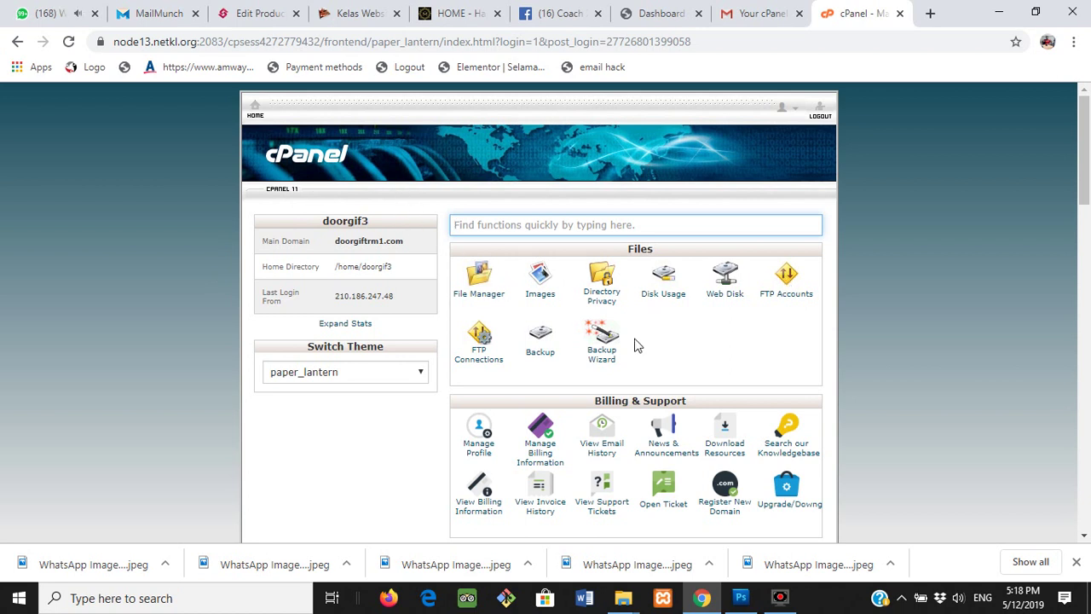
- Scroll down the cPanel dashboard to the Software section
{"action": "scroll", "coordinate": [594, 346], "scroll_direction": "down", "scroll_amount": 2}
{"action": "scroll", "coordinate": [594, 347], "scroll_direction": "down", "scroll_amount": 2}
{"action": "scroll", "coordinate": [613, 256], "scroll_direction": "up", "scroll_amount": 3}
{"action": "scroll", "coordinate": [642, 275], "scroll_direction": "down", "scroll_amount": 1}
{"action": "scroll", "coordinate": [635, 248], "scroll_direction": "down", "scroll_amount": 4}
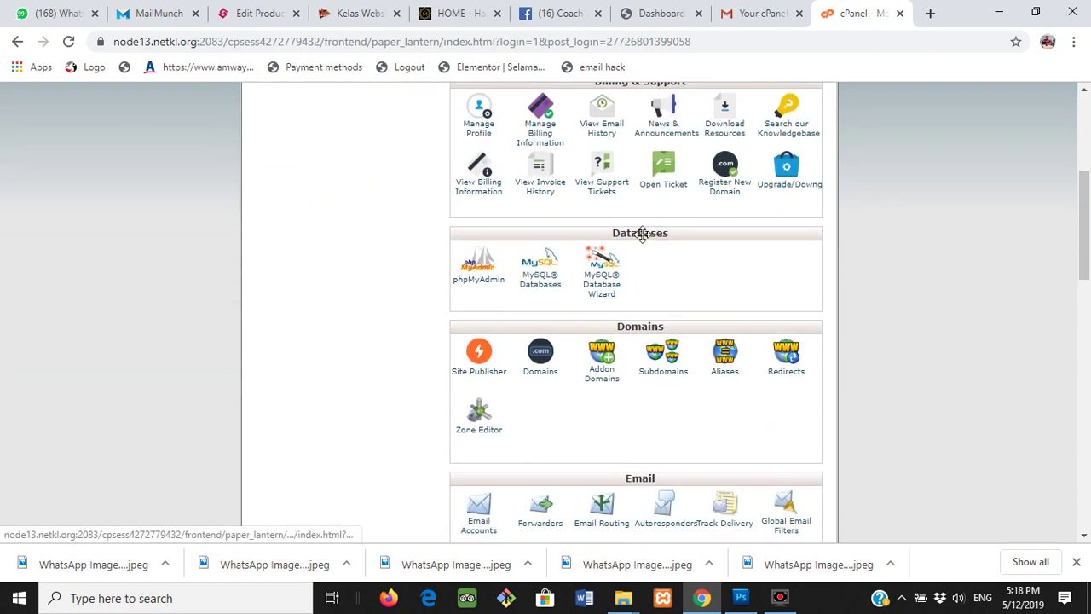
{"action": "scroll", "coordinate": [649, 230], "scroll_direction": "down", "scroll_amount": 2}
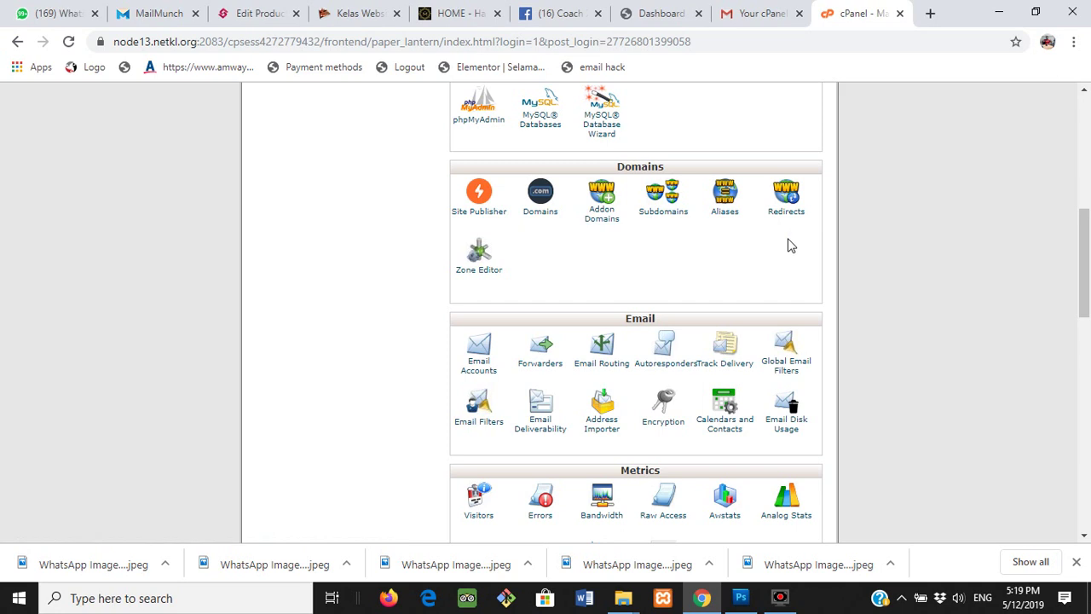
{"action": "scroll", "coordinate": [789, 245], "scroll_direction": "down", "scroll_amount": 3}
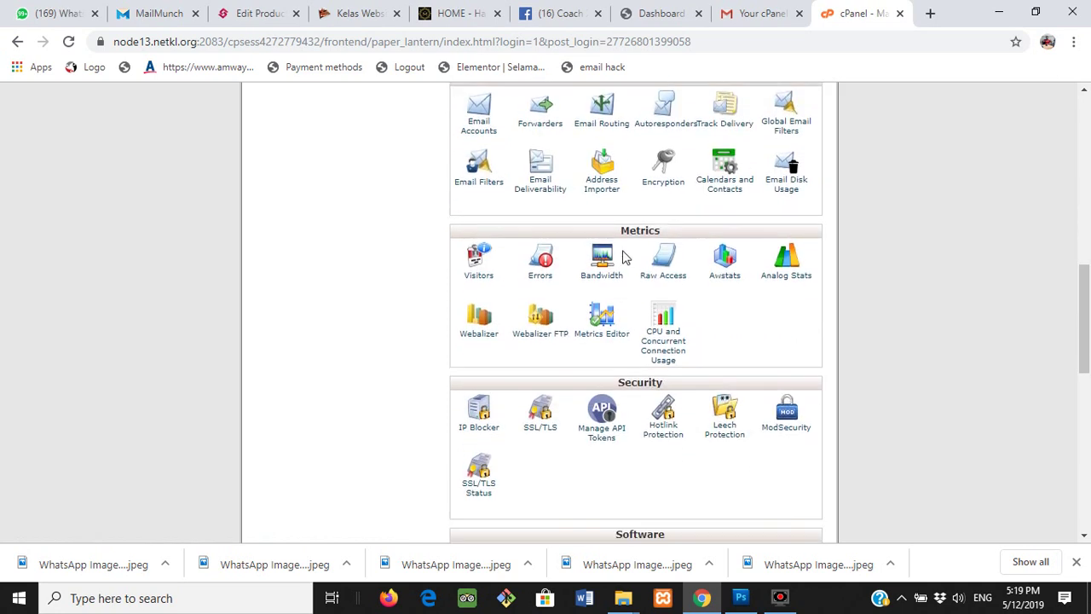
{"action": "scroll", "coordinate": [680, 349], "scroll_direction": "down", "scroll_amount": 3}
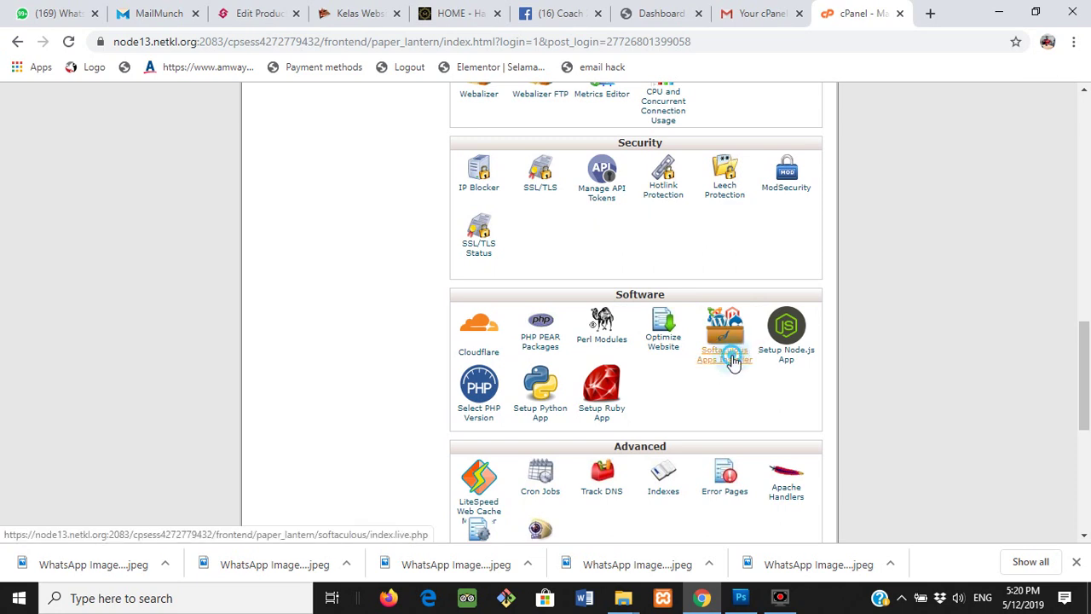
- Launch Softaculous Apps Installer and install WordPress from the Top Scripts card
{"action": "left_click", "coordinate": [730, 360]}
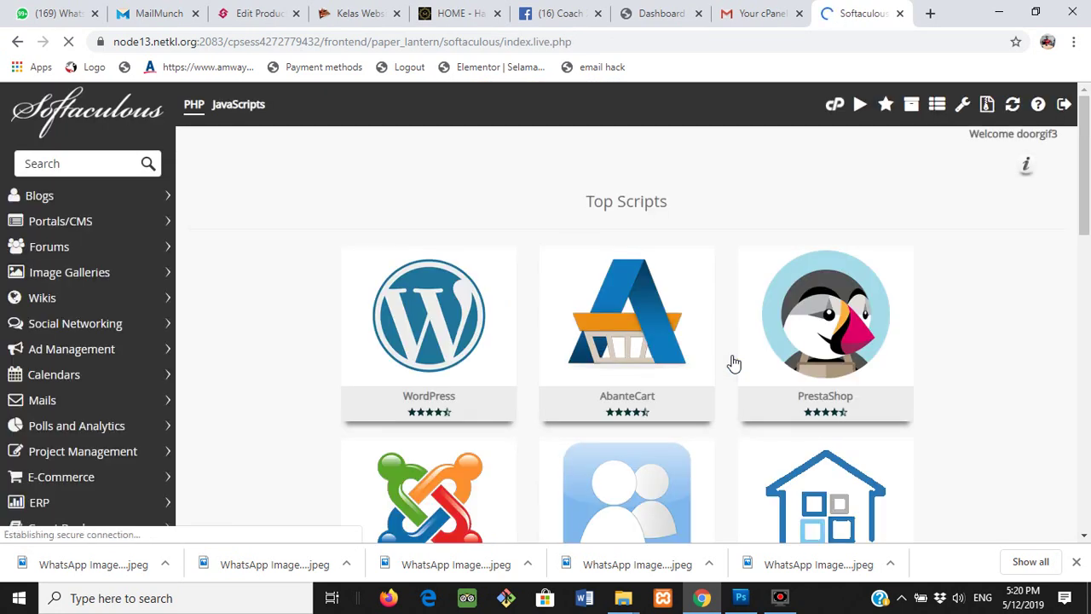
{"action": "mouse_move", "coordinate": [448, 317]}
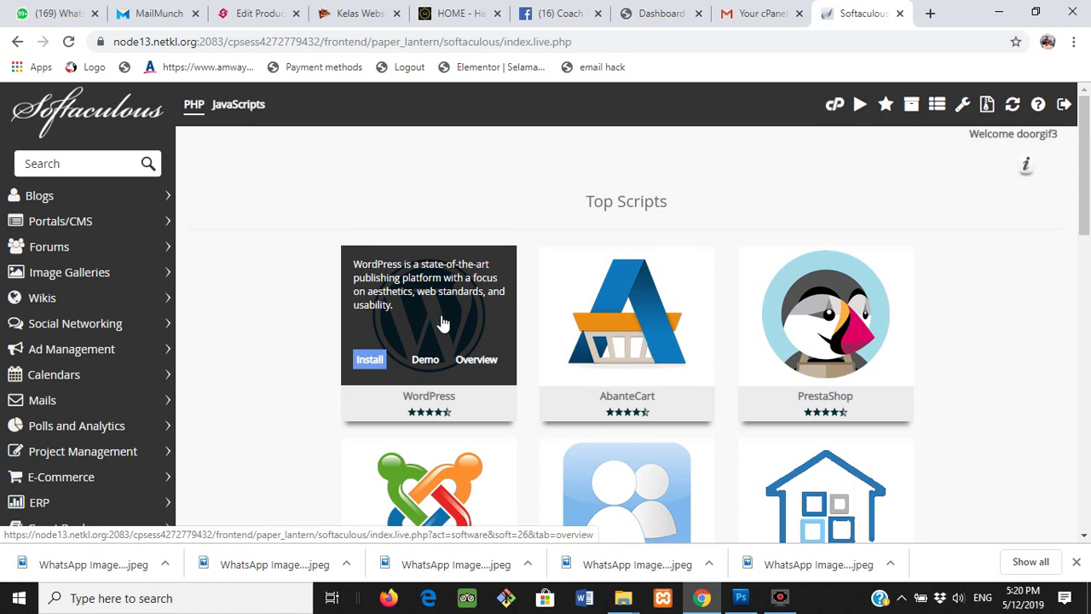
{"action": "mouse_move", "coordinate": [420, 343]}
{"action": "left_click", "coordinate": [377, 361]}
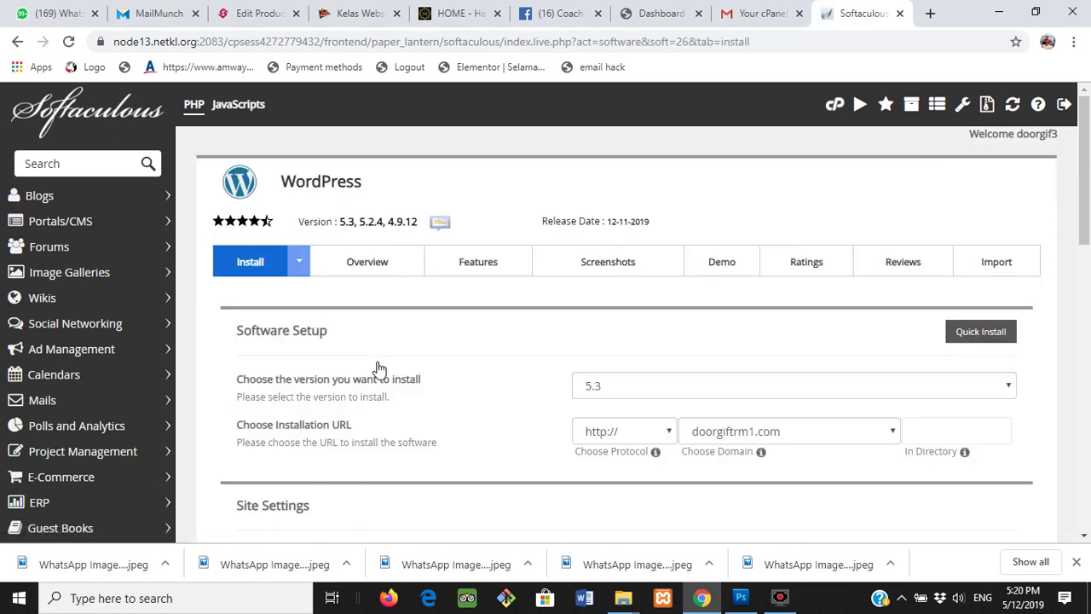
- Keep doorgiftrm1.com as the WordPress installation domain
{"action": "scroll", "coordinate": [542, 341], "scroll_direction": "down", "scroll_amount": 1}
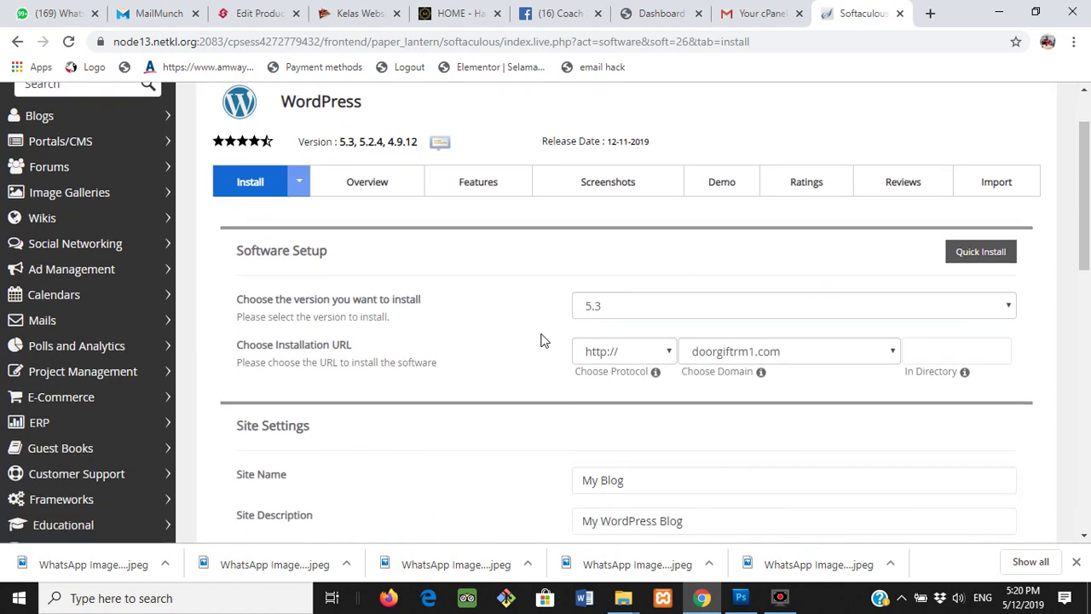
{"action": "scroll", "coordinate": [543, 341], "scroll_direction": "down", "scroll_amount": 1}
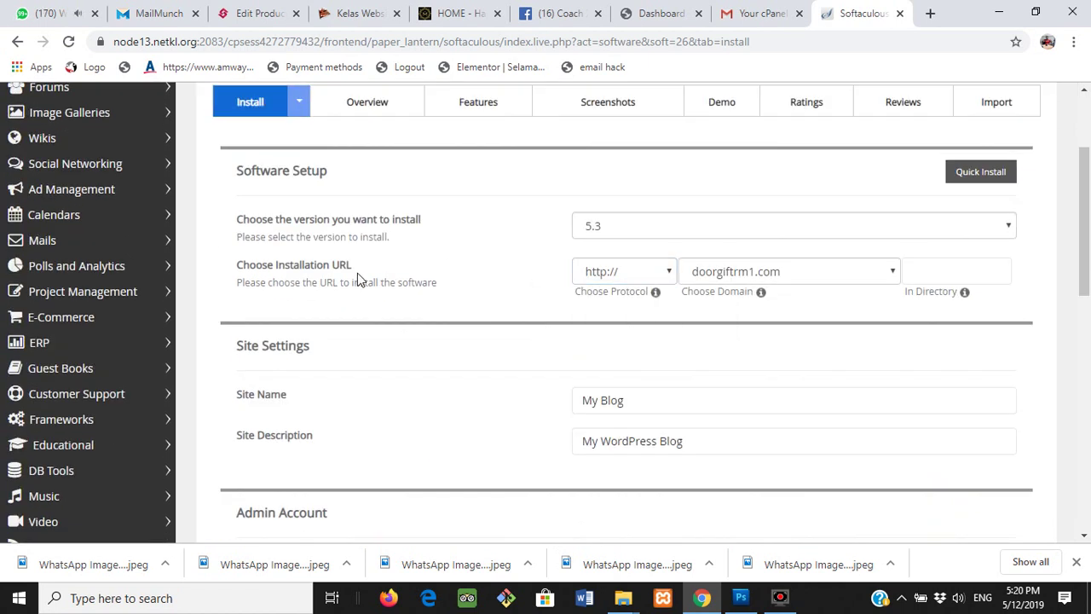
{"action": "left_click", "coordinate": [687, 285]}
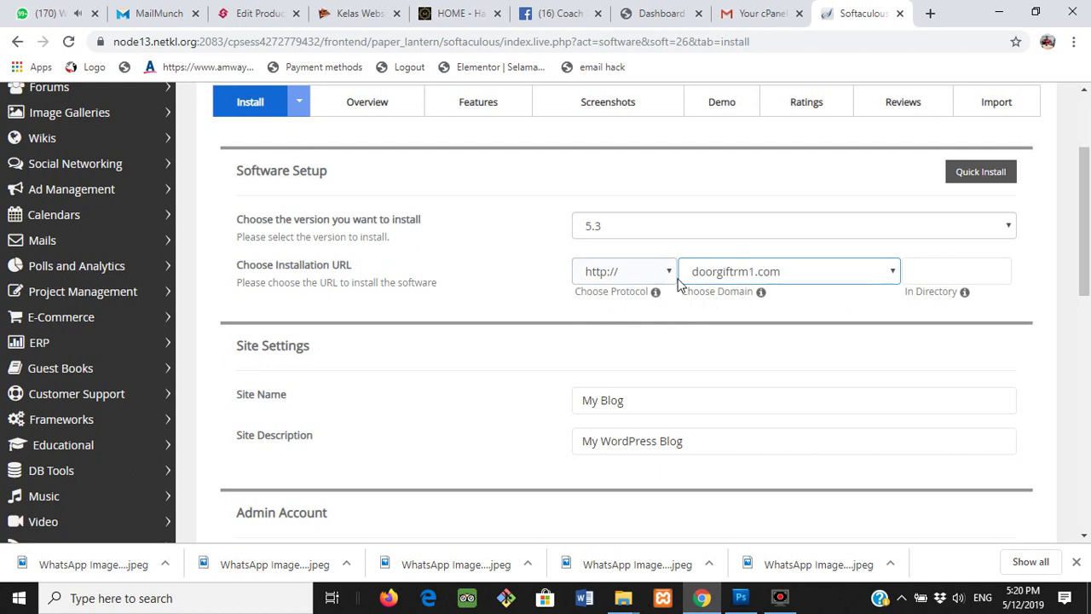
{"action": "left_click", "coordinate": [667, 285]}
- Replace the site name with 'Door Gift Murah' and the site description with 'RM 1.00'
{"action": "scroll", "coordinate": [596, 332], "scroll_direction": "down", "scroll_amount": 1}
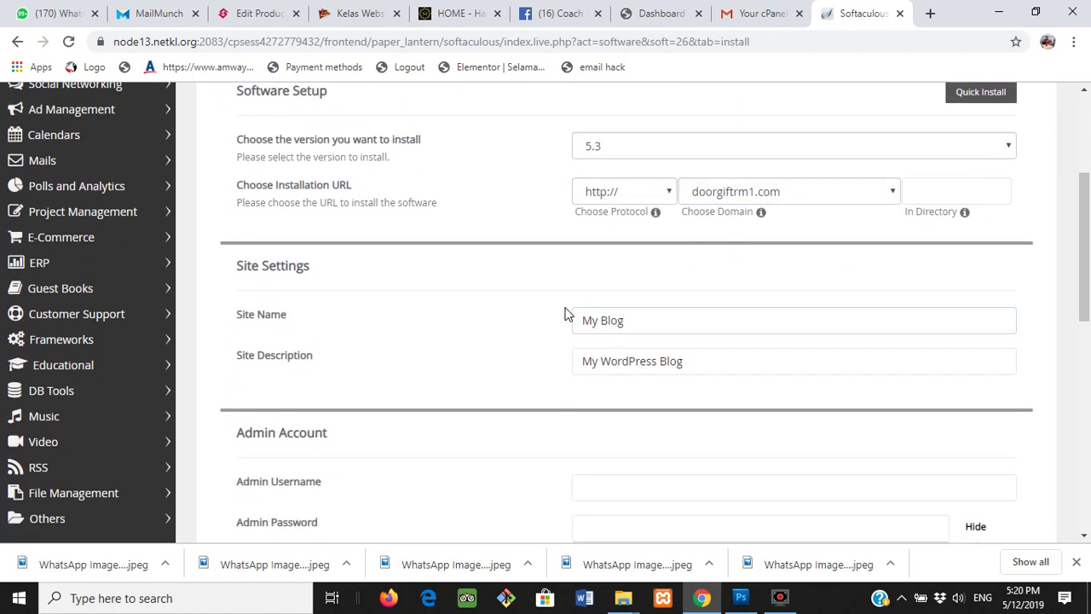
{"action": "left_click", "coordinate": [646, 310]}
{"action": "left_click_drag", "start_coordinate": [641, 314], "coordinate": [455, 320]}
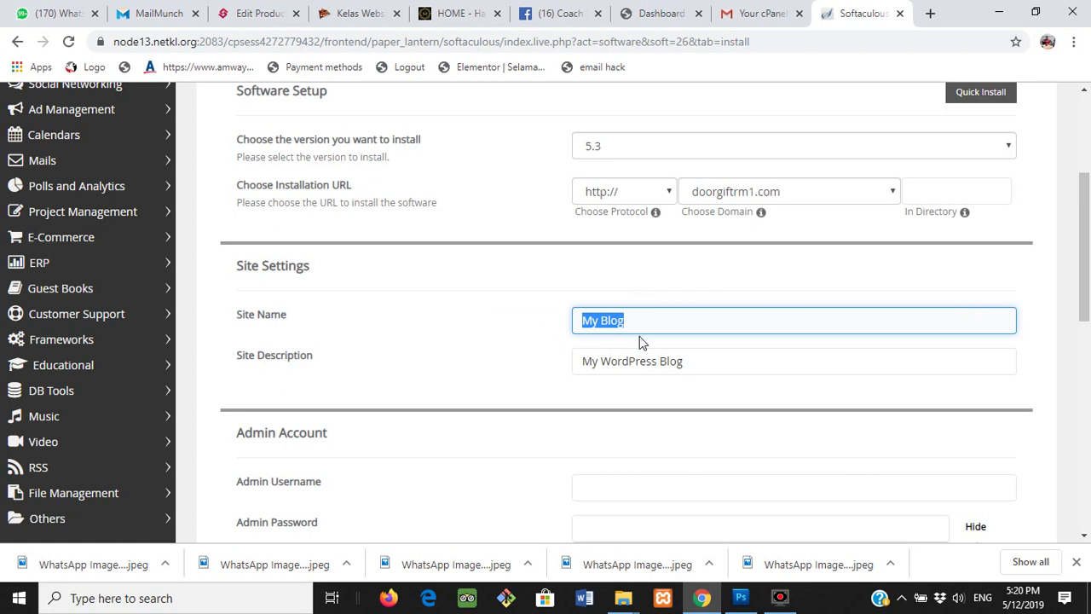
{"action": "type", "text": "Door Gift Murah"}
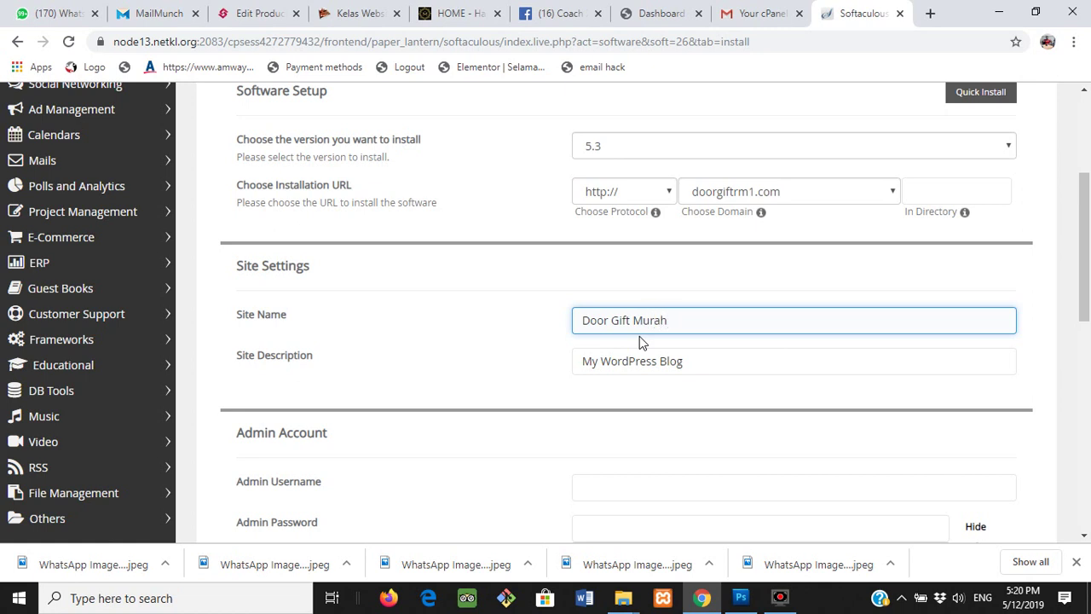
{"action": "left_click_drag", "start_coordinate": [704, 361], "coordinate": [571, 366]}
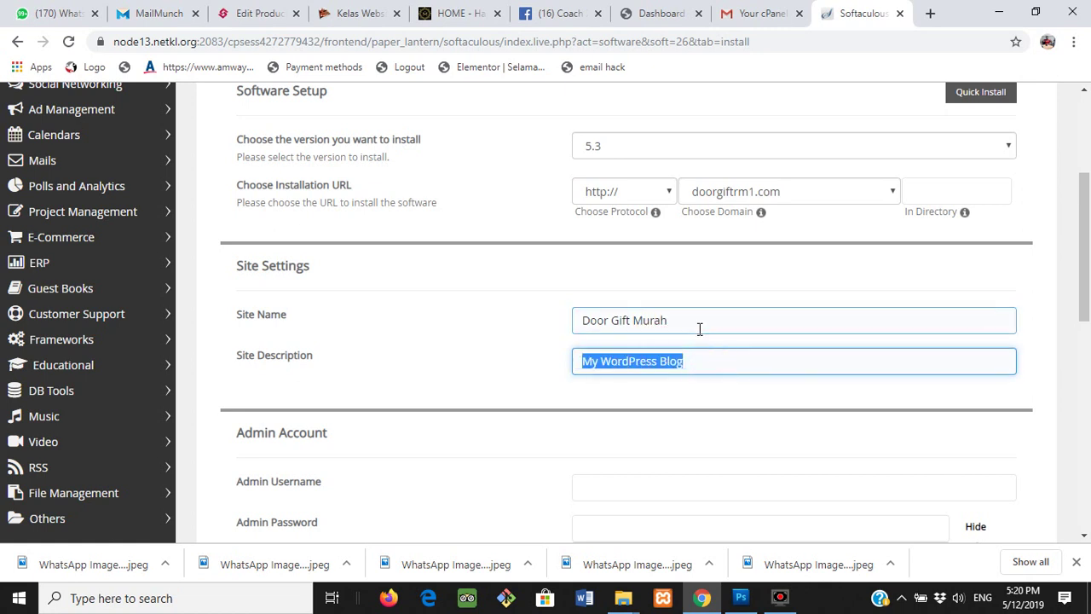
{"action": "type", "text": "RM"}
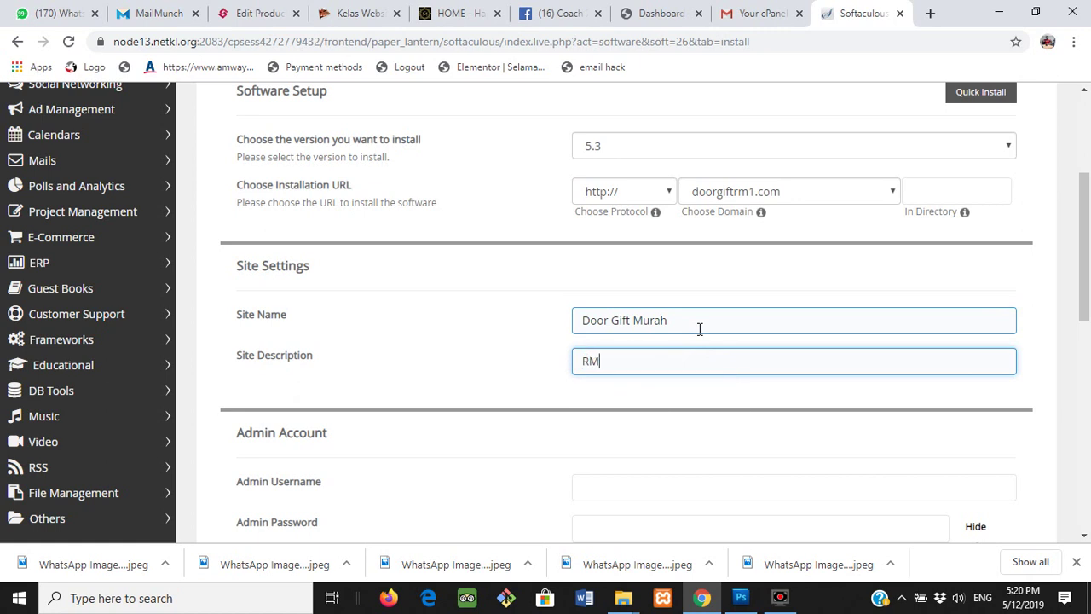
{"action": "type", "text": " 1.00"}
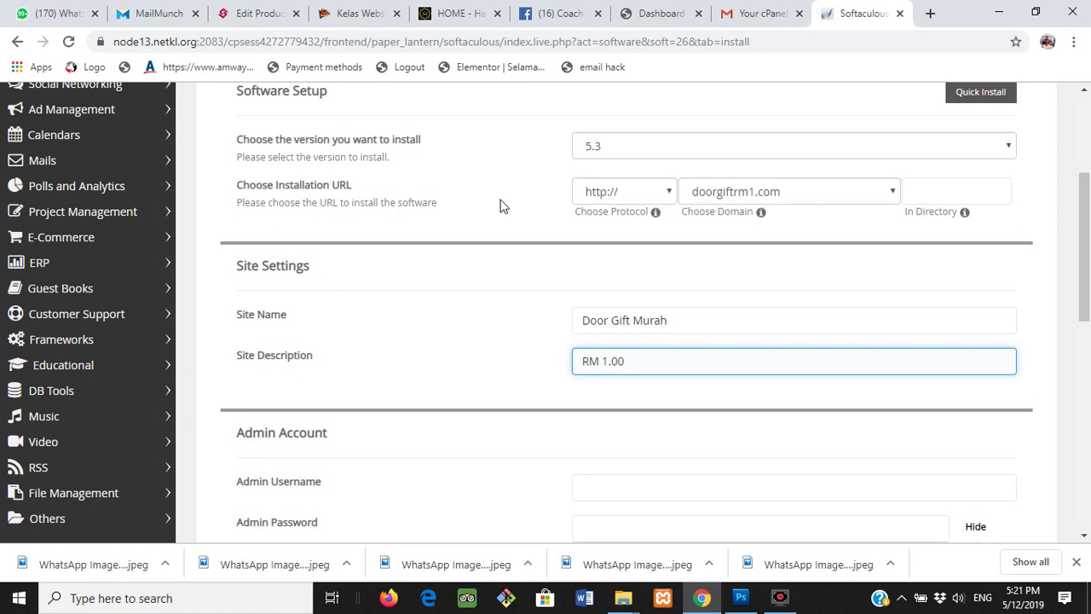
{"action": "scroll", "coordinate": [501, 204], "scroll_direction": "down", "scroll_amount": 2}
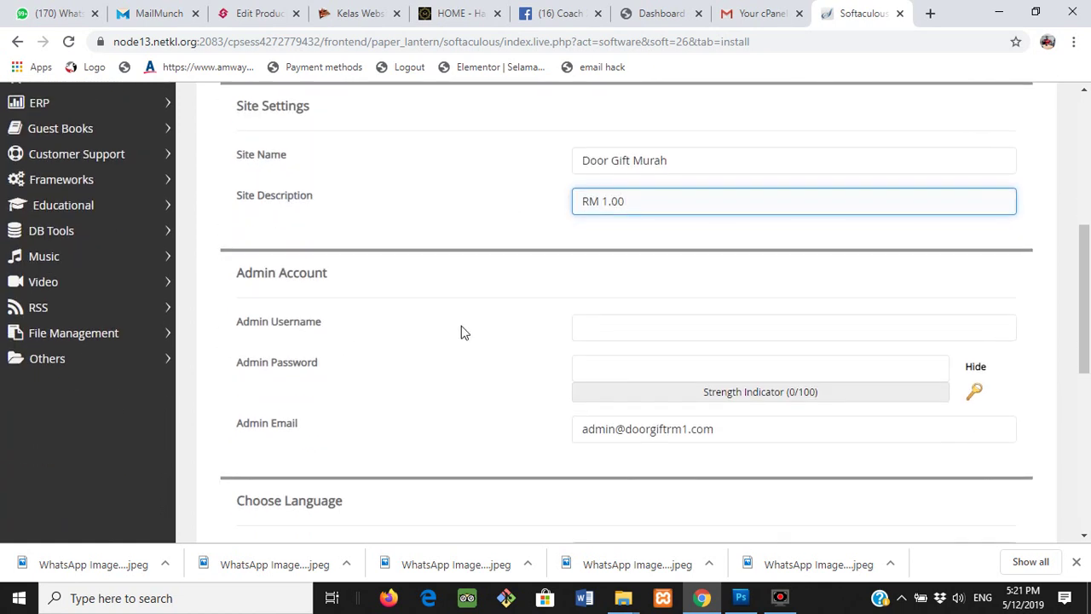
- Enter admin username 'admin' and an admin password in the Admin Account section
{"action": "left_click", "coordinate": [602, 328]}
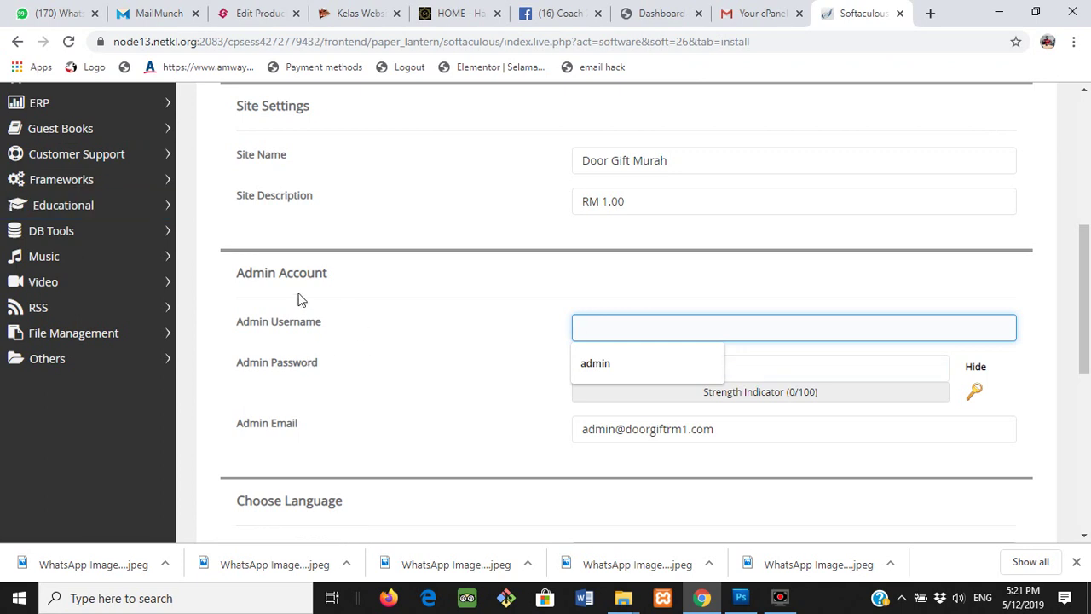
{"action": "left_click", "coordinate": [620, 329]}
{"action": "type", "text": "dmin"}
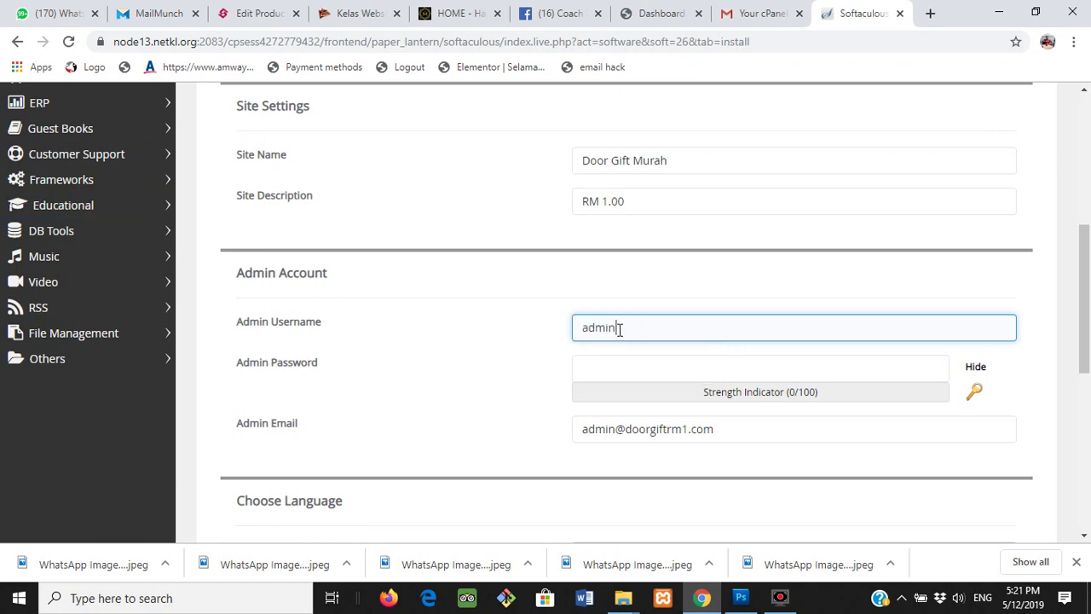
{"action": "left_click", "coordinate": [644, 368]}
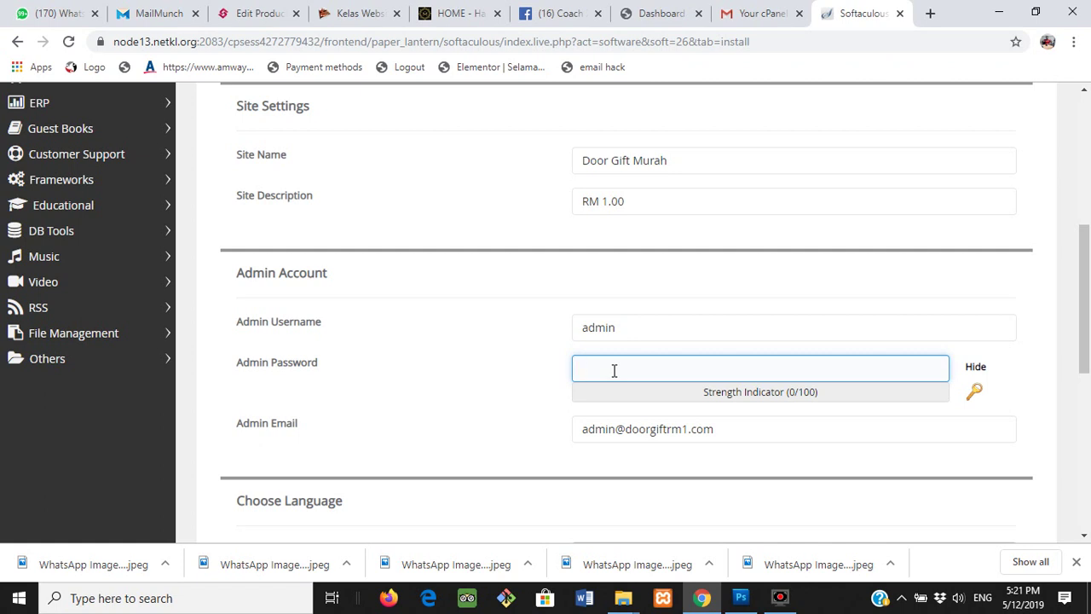
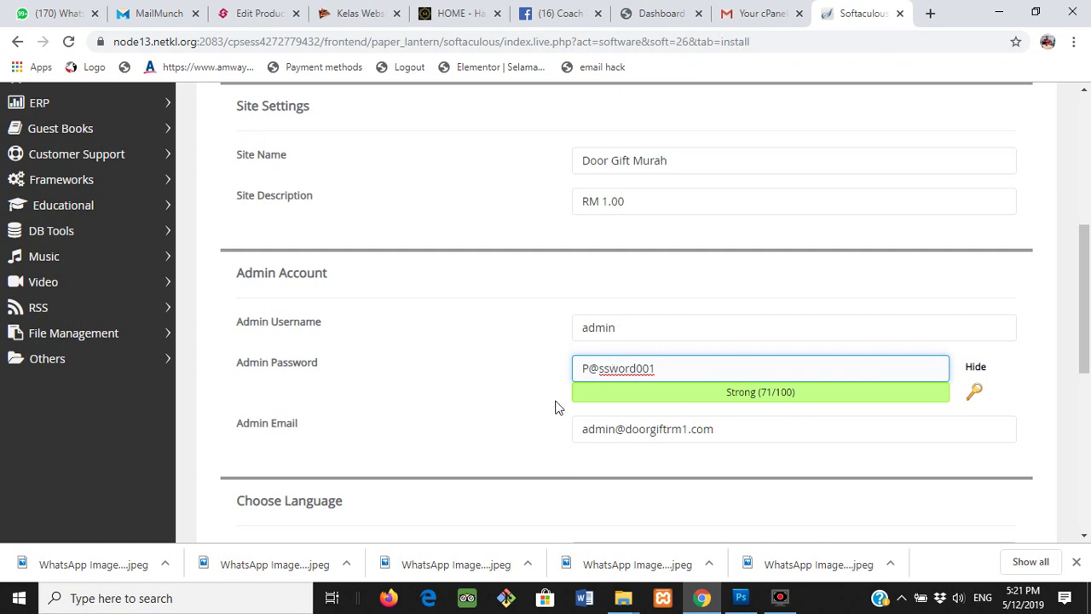
- Select the entered admin password text, then run the WordPress installation
{"action": "scroll", "coordinate": [546, 378], "scroll_direction": "down", "scroll_amount": 2}
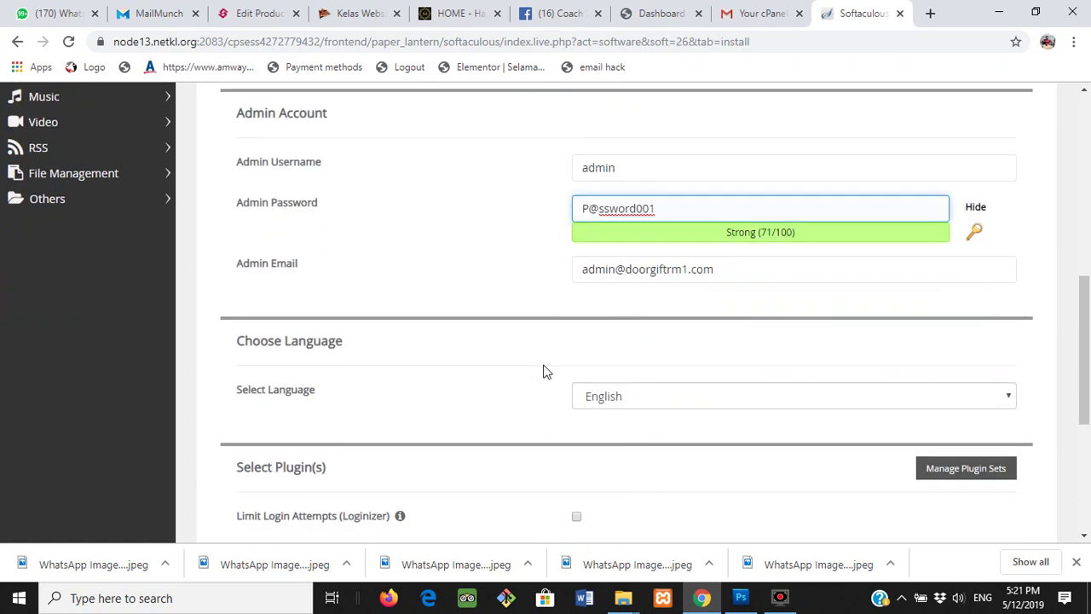
{"action": "left_click", "coordinate": [678, 208]}
{"action": "left_click_drag", "start_coordinate": [665, 208], "coordinate": [541, 207]}
{"action": "scroll", "coordinate": [511, 247], "scroll_direction": "down", "scroll_amount": 4}
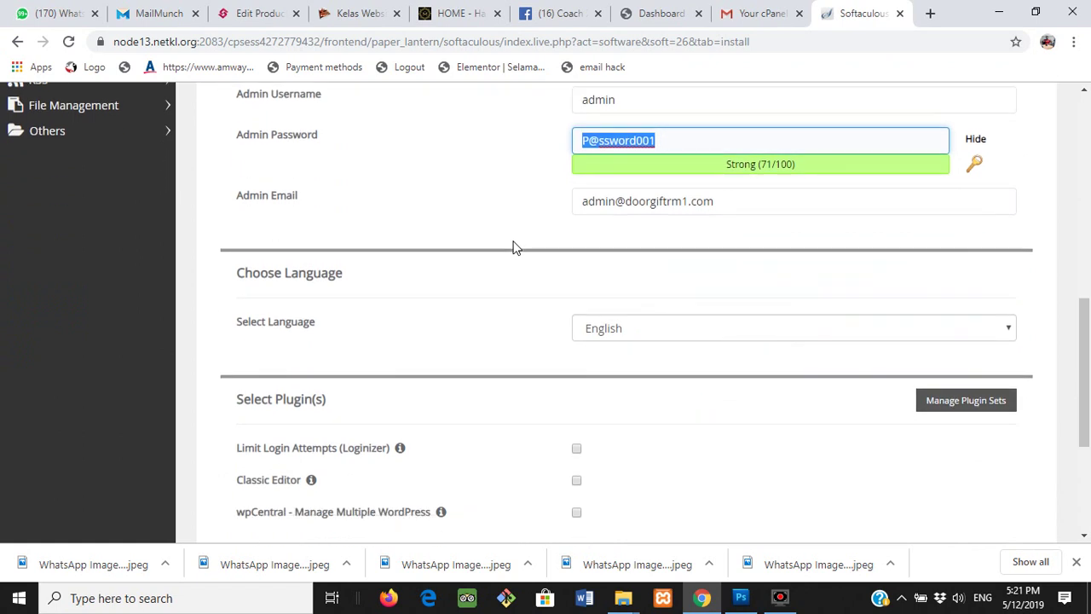
{"action": "left_click", "coordinate": [622, 380]}
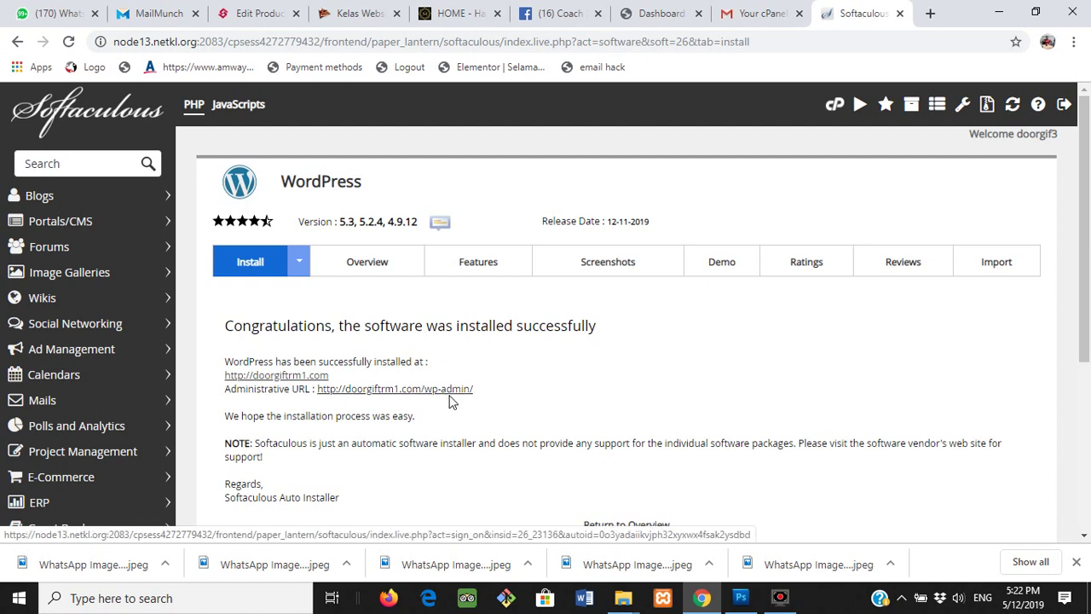
- Go to doorgiftrm1.com/wp-admin in a new browser tab
{"action": "left_click", "coordinate": [930, 12]}
{"action": "left_click", "coordinate": [662, 41]}
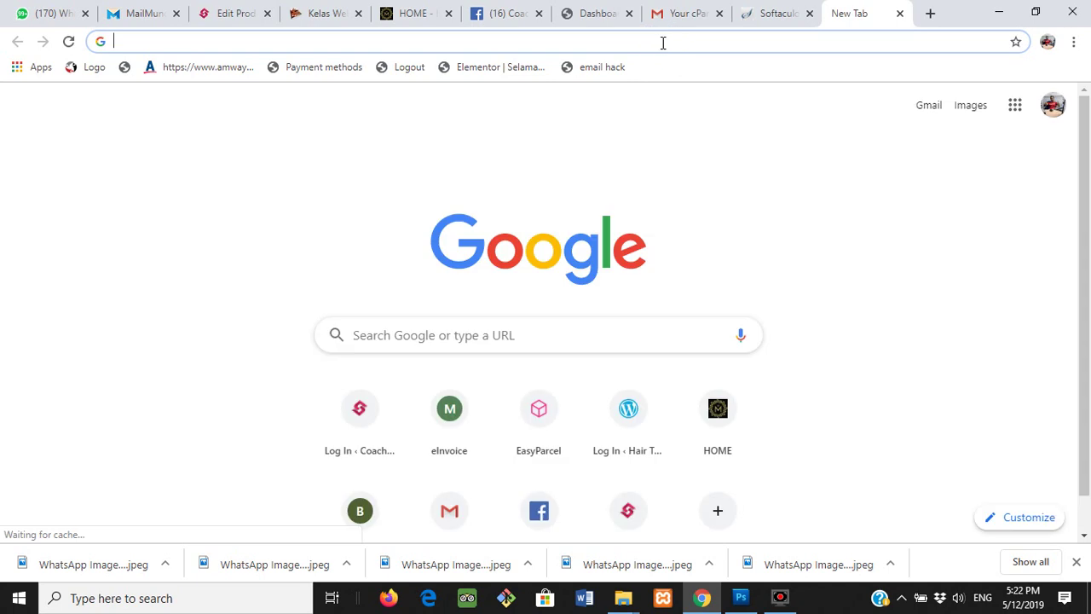
{"action": "type", "text": "door"}
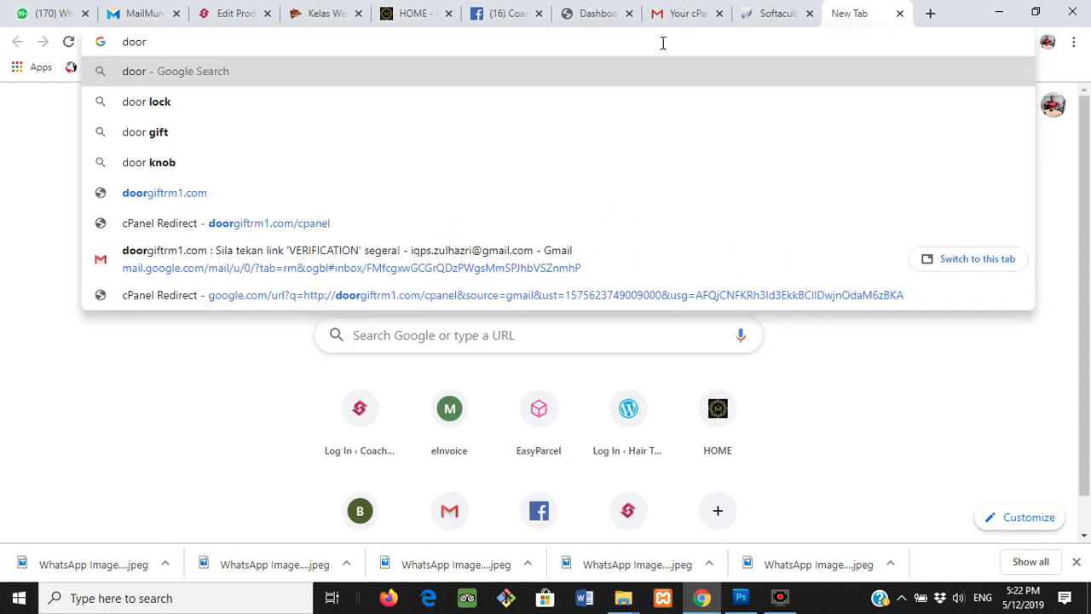
{"action": "type", "text": "gift"}
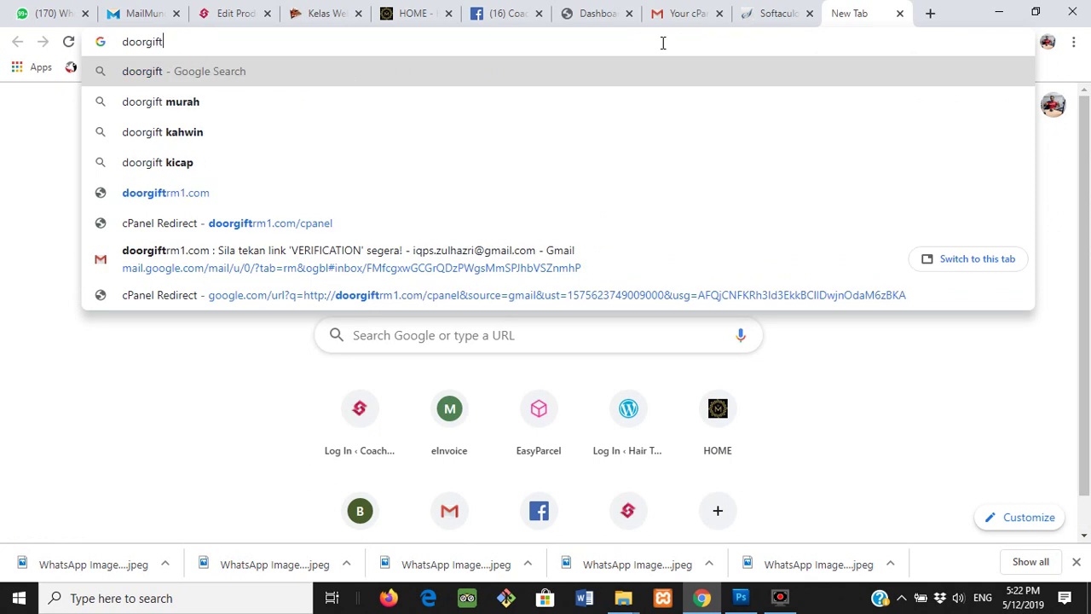
{"action": "type", "text": "r"}
{"action": "type", "text": "m1"}
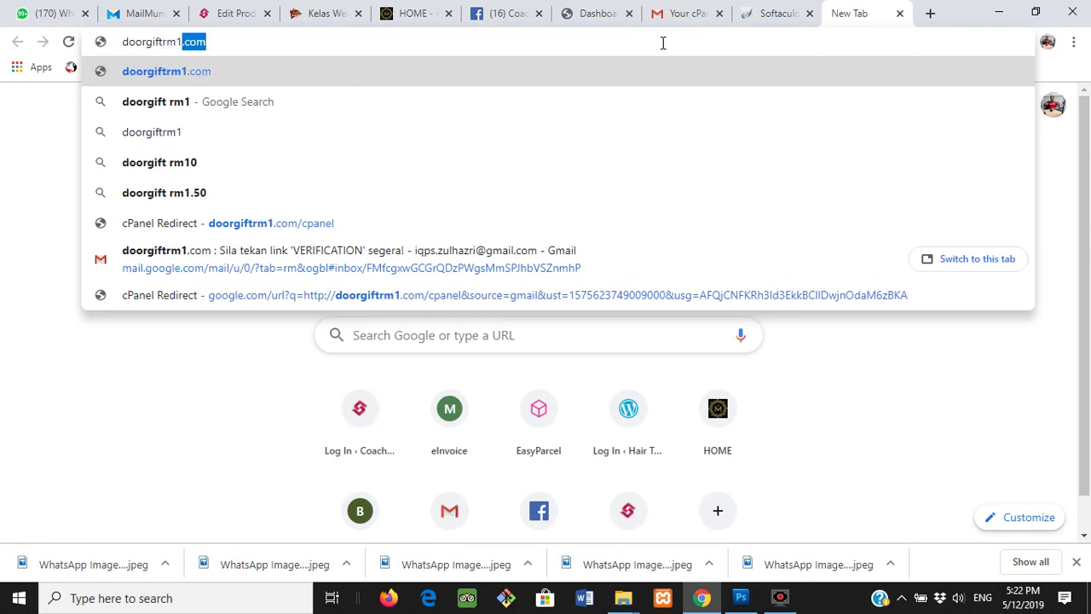
{"action": "key", "text": "Right"}
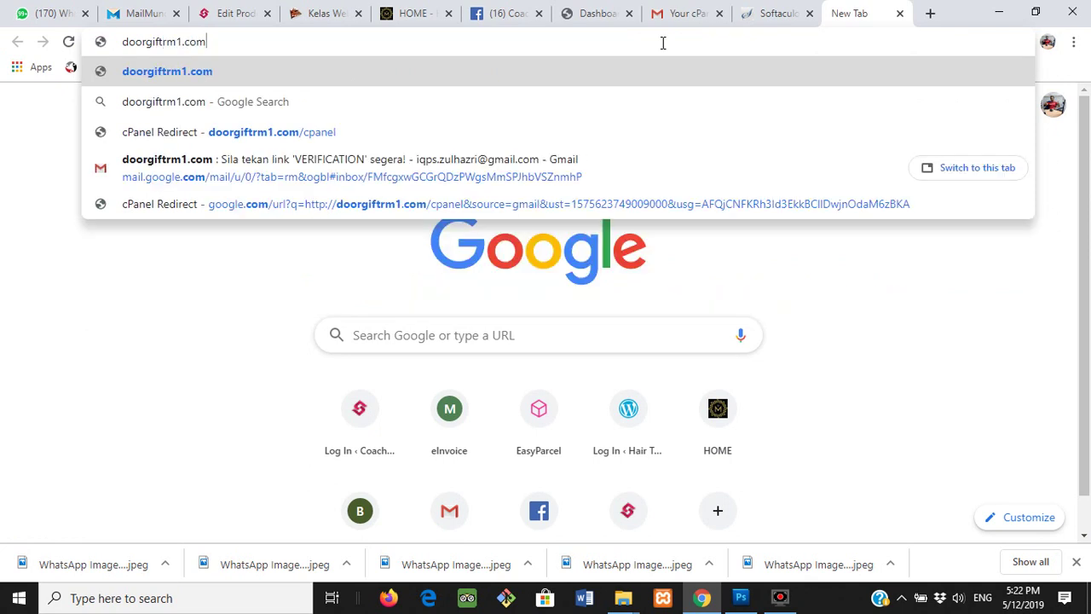
{"action": "type", "text": "/w"}
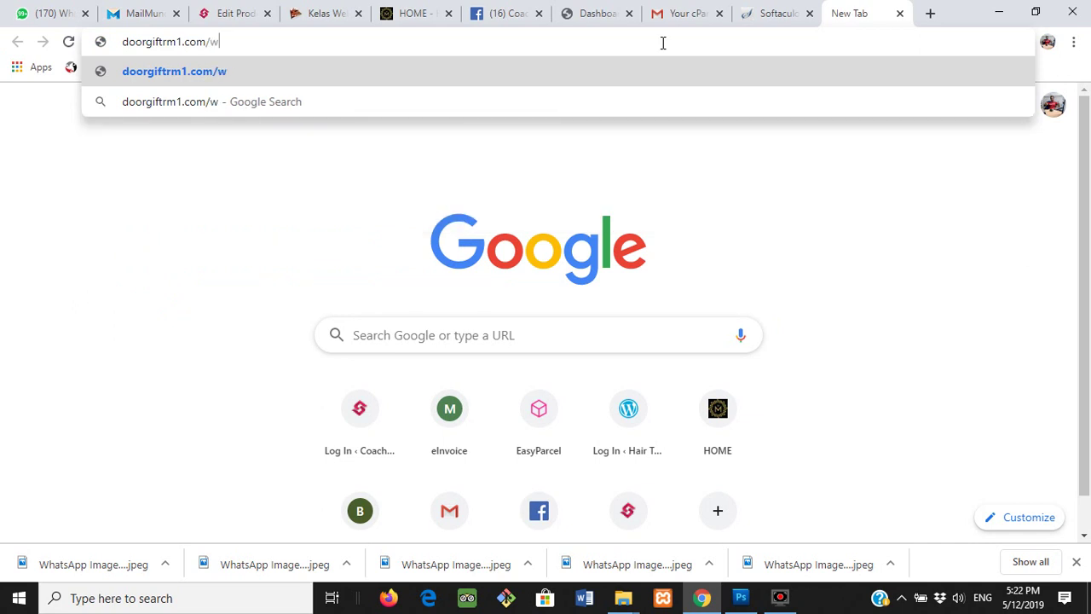
{"action": "type", "text": "p-admin"}
{"action": "key", "text": "Return"}
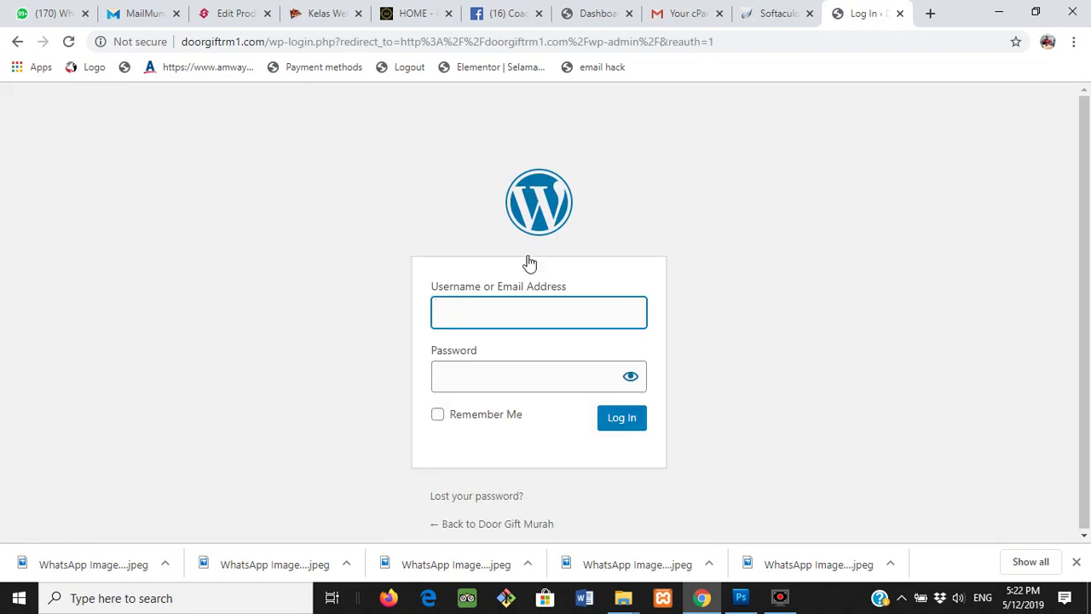
- Try logging in to WordPress as 'admin' with the account password
{"action": "left_click", "coordinate": [507, 321]}
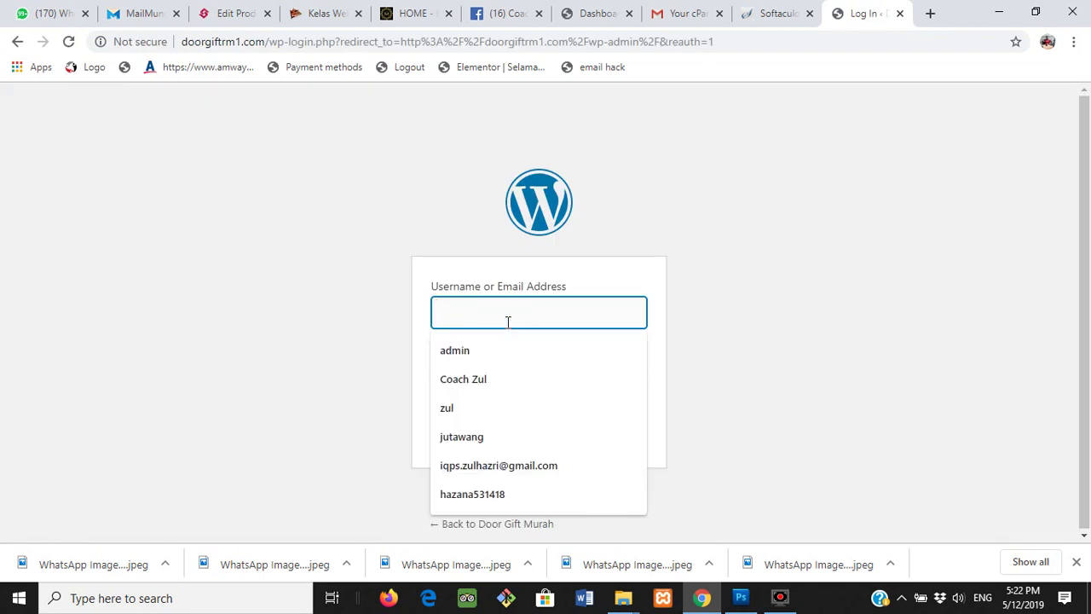
{"action": "type", "text": "admin"}
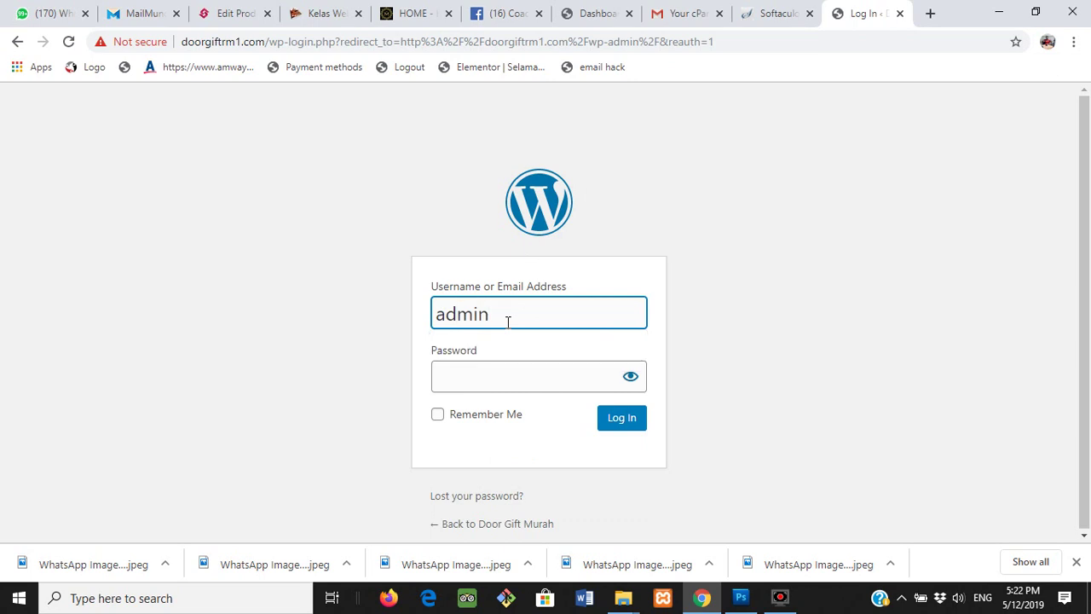
{"action": "left_click", "coordinate": [526, 386]}
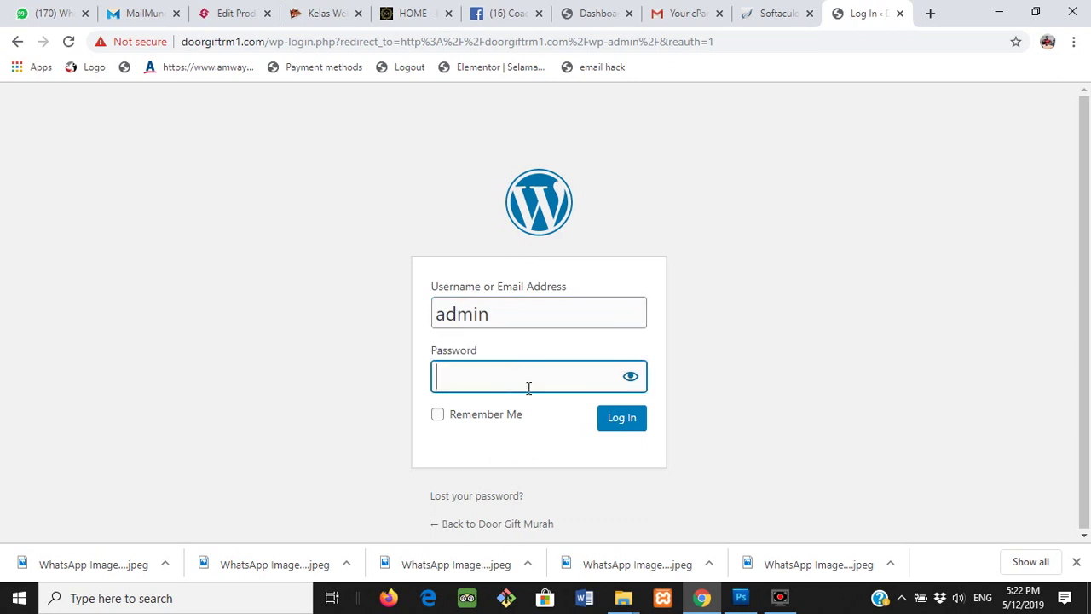
{"action": "type", "text": "••••••••••"}
{"action": "left_click", "coordinate": [628, 426]}
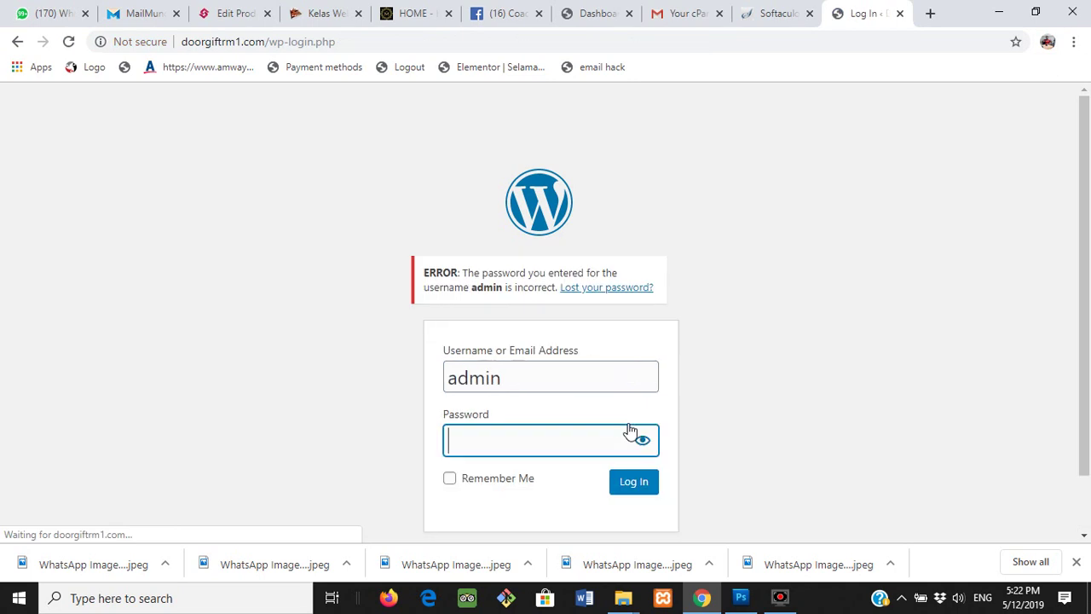
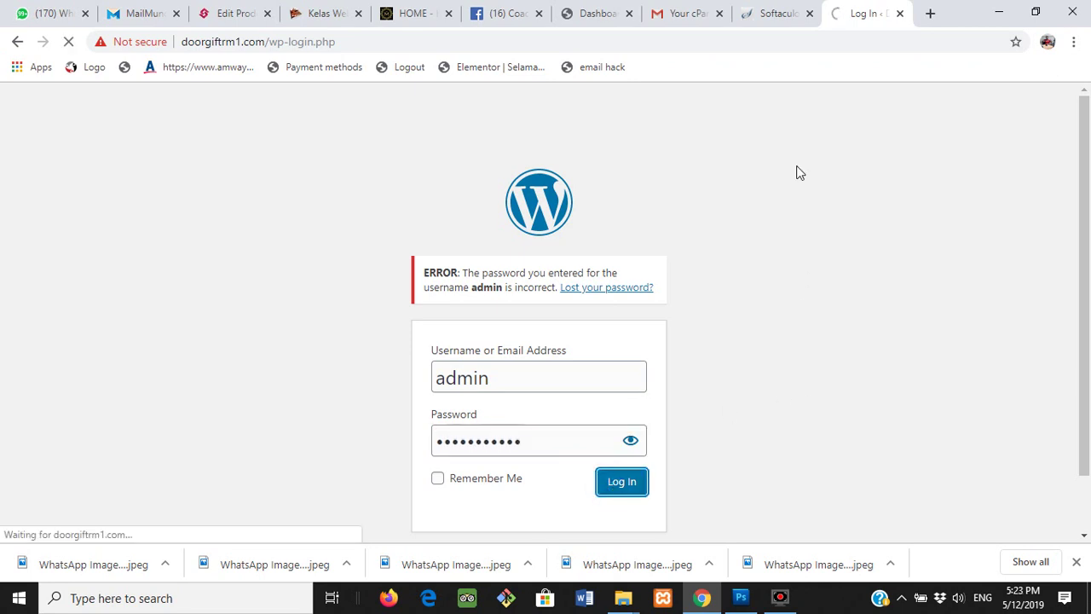
- Open doorgiftrm1.com/wp-admin/ from the Softaculous installation summary's Administrative URL
{"action": "left_click", "coordinate": [768, 15]}
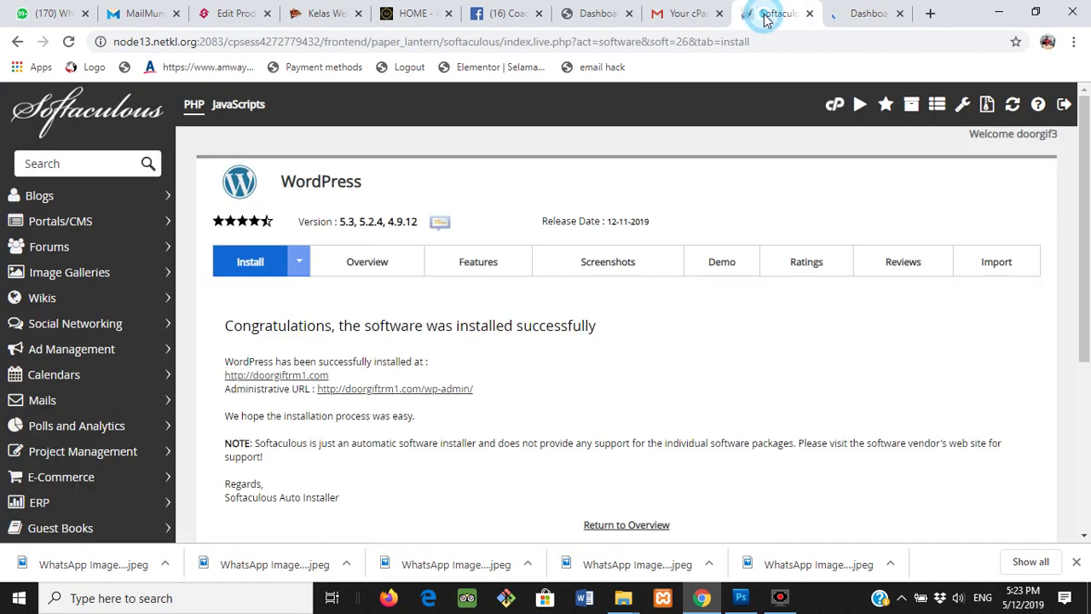
{"action": "left_click", "coordinate": [431, 391]}
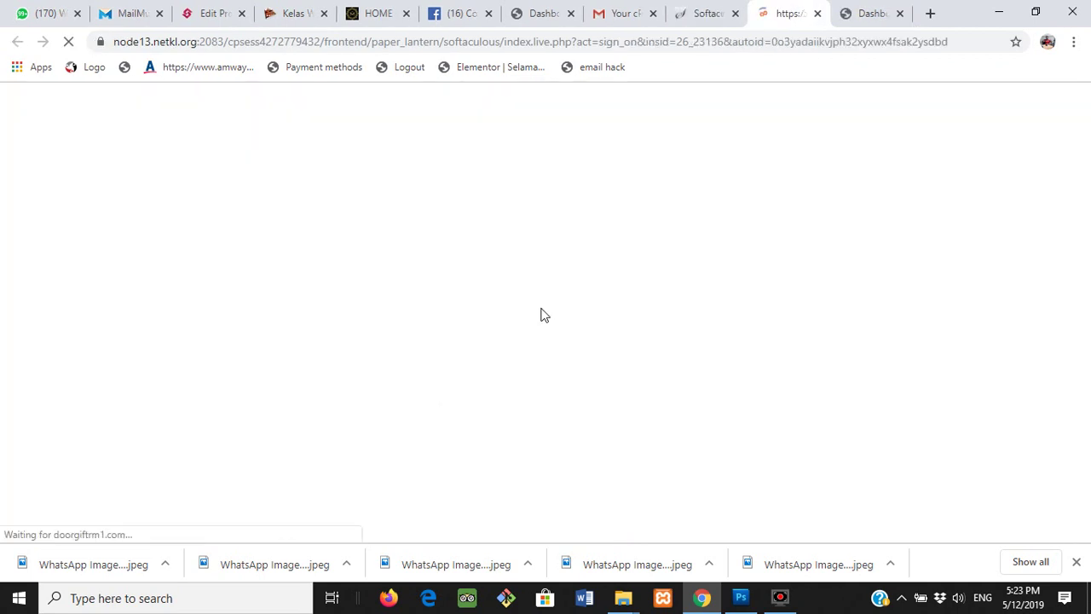